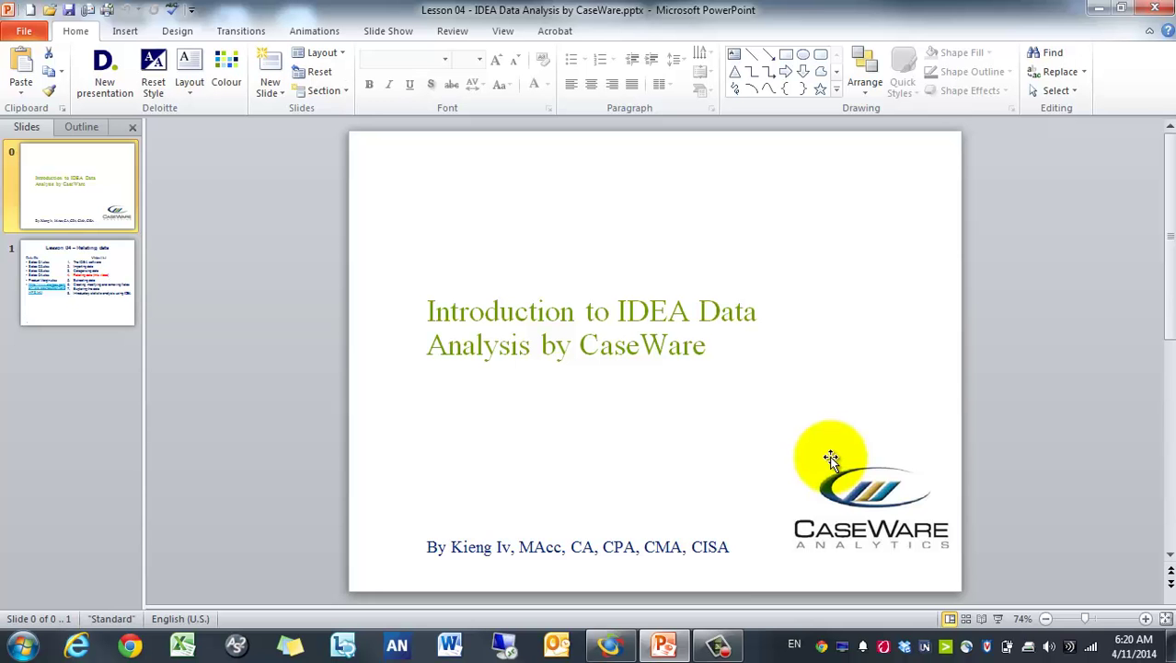
Look over CaseWare IDEA's macro tools, then switch to PowerPoint and view the Lesson 04 – Relating data slide
click(615, 646)
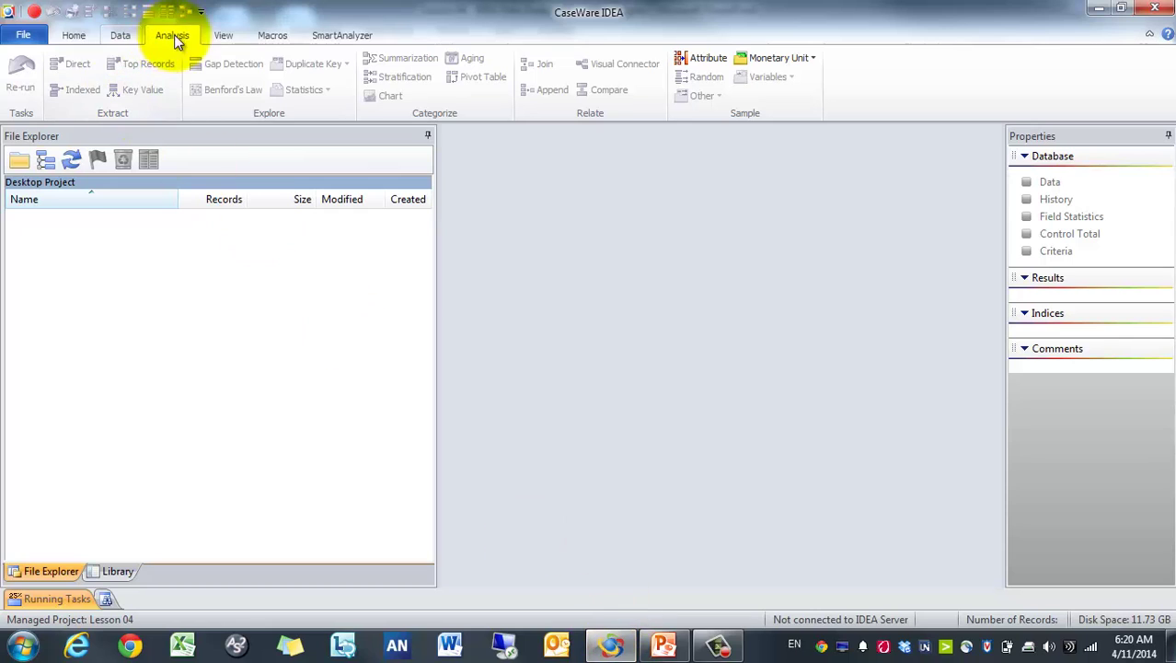
click(262, 35)
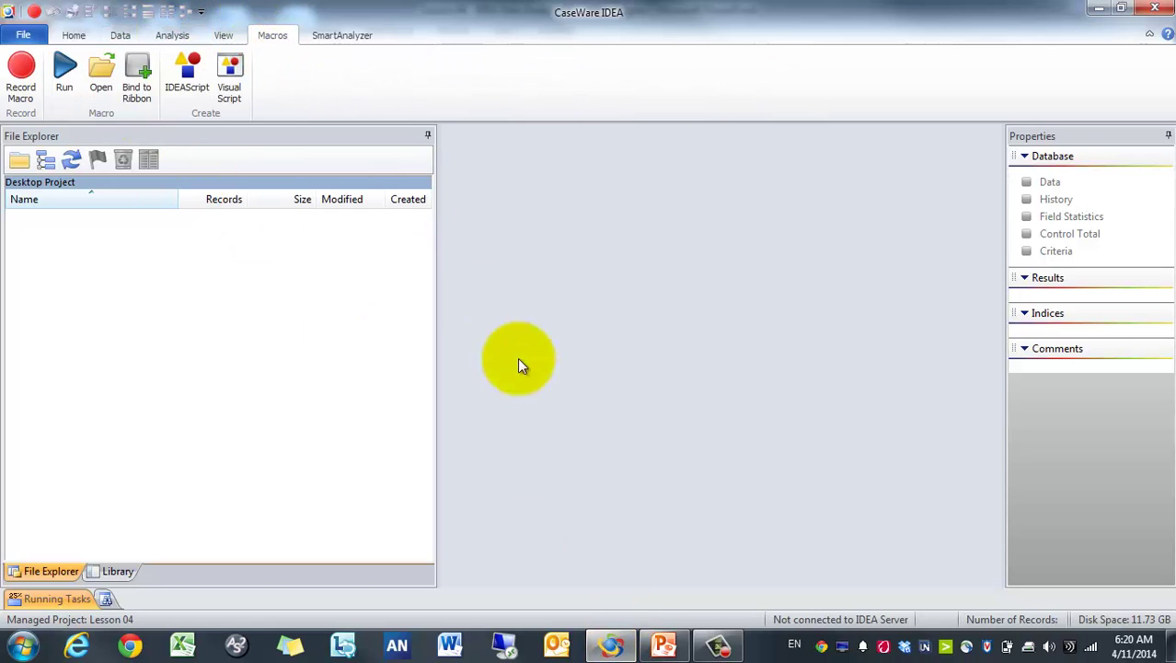
click(662, 644)
click(113, 293)
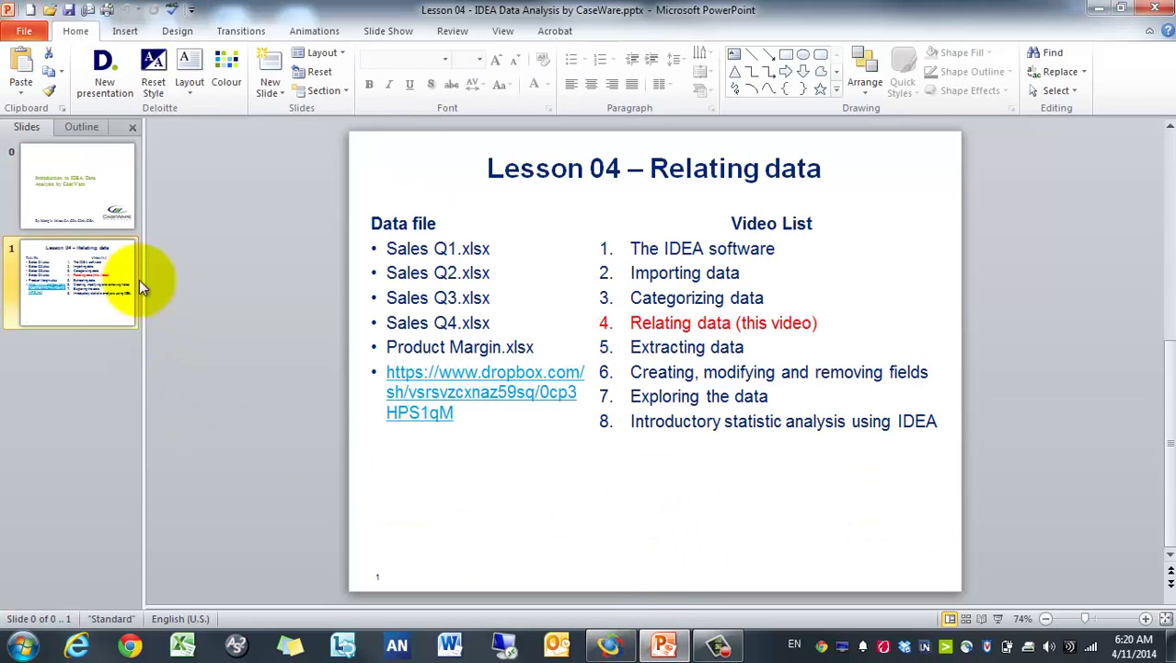
Switch to CaseWare IDEA, run the project's Import Script macro to import the Excel files, and refresh the database list
click(611, 644)
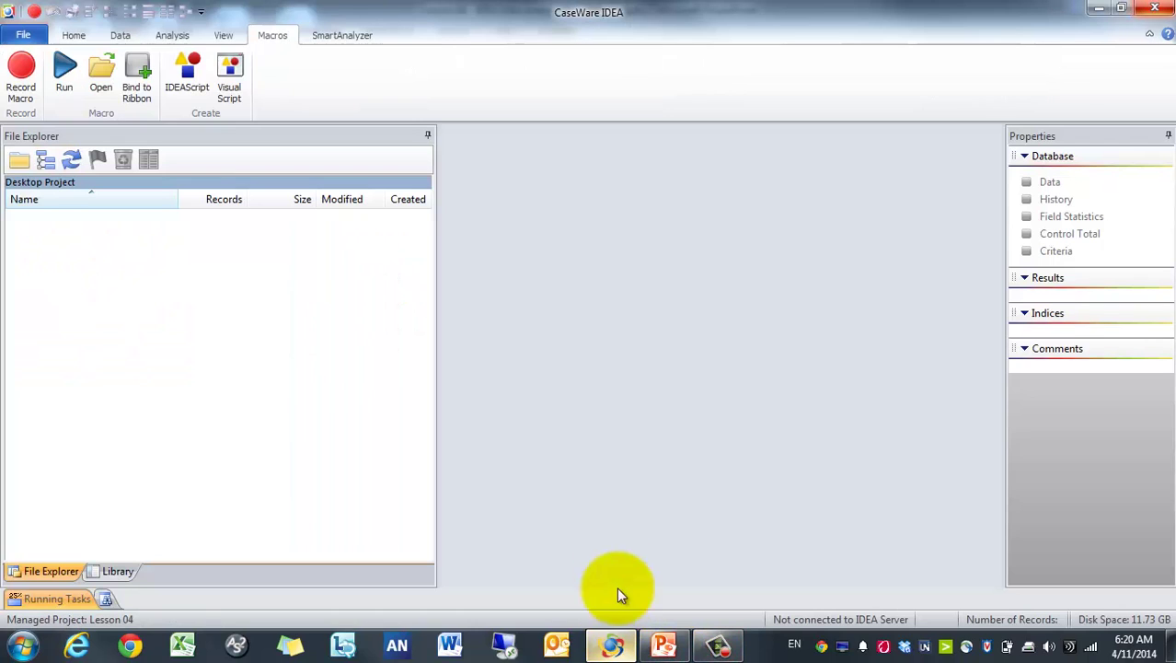
click(101, 76)
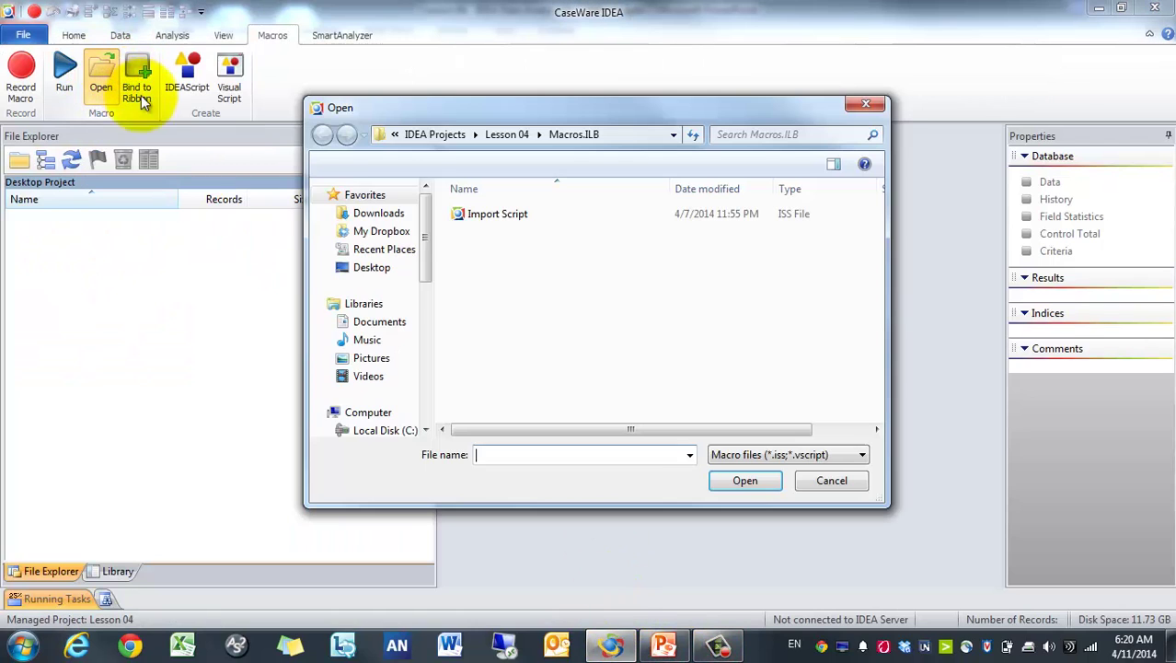
double_click(453, 214)
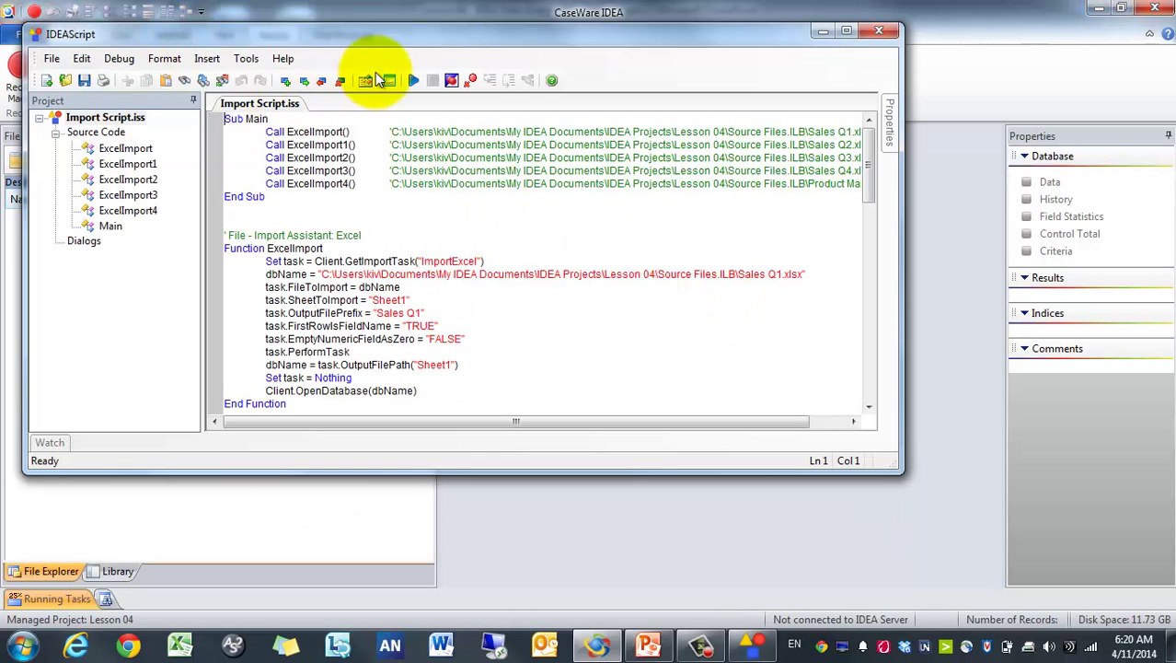
click(413, 82)
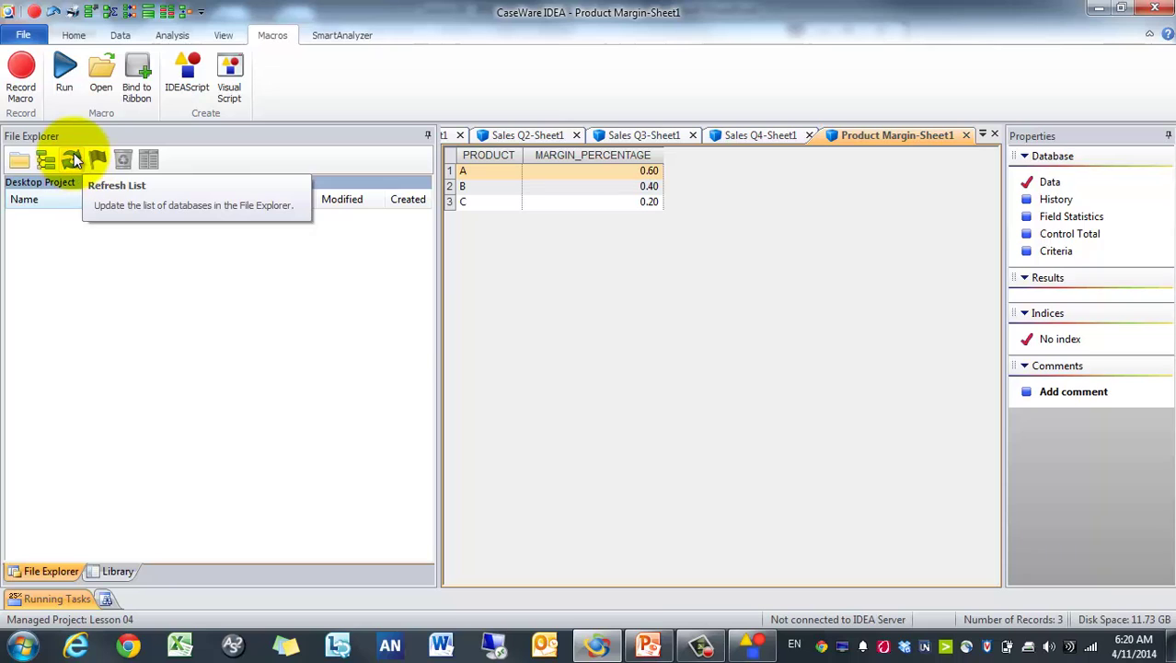
click(74, 157)
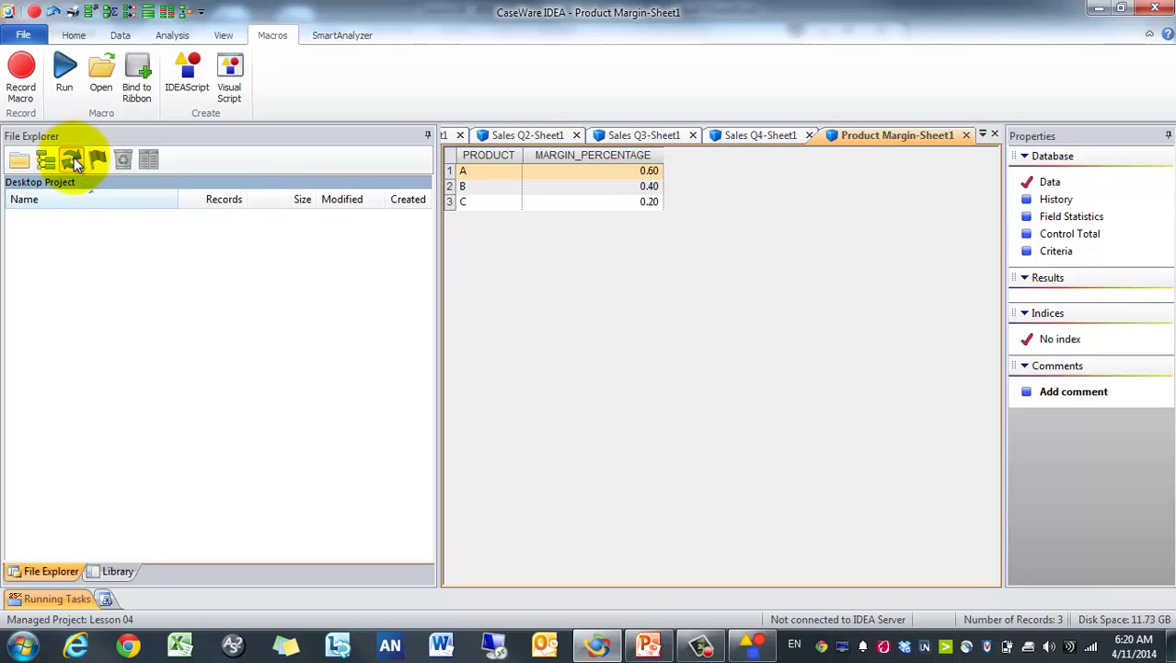
Open the Sales Q1-Sheet1 database and choose Sales Q2-Sheet1, Sales Q3-Sheet1 and Sales Q4-Sheet1 as the databases to append to it
click(173, 35)
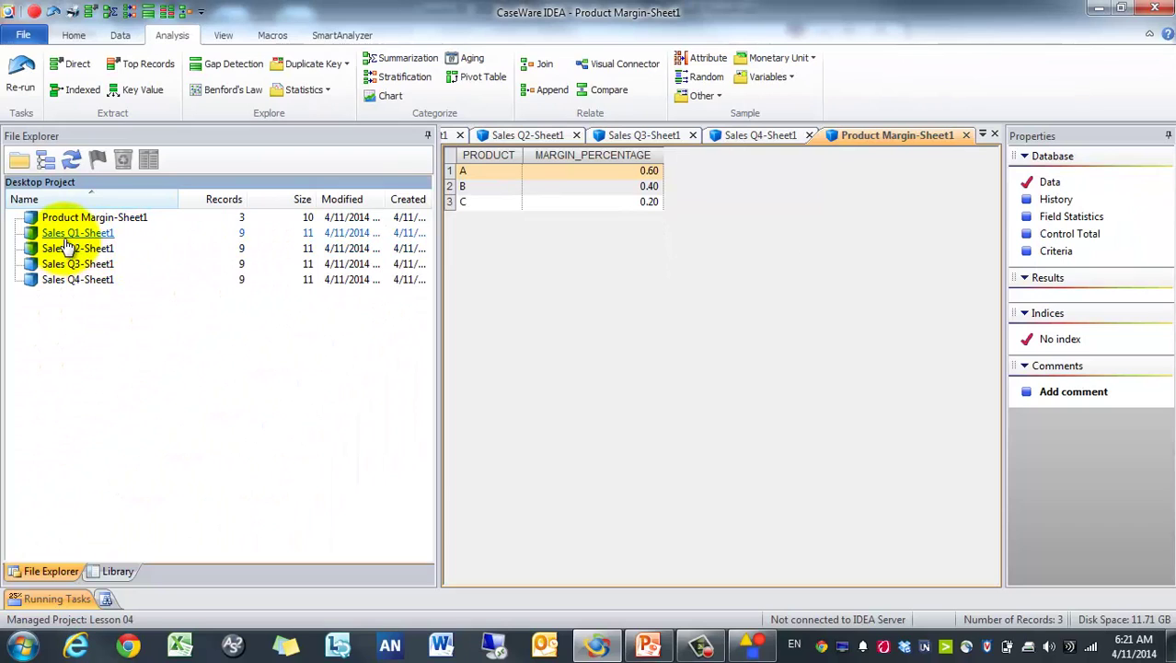
double_click(66, 237)
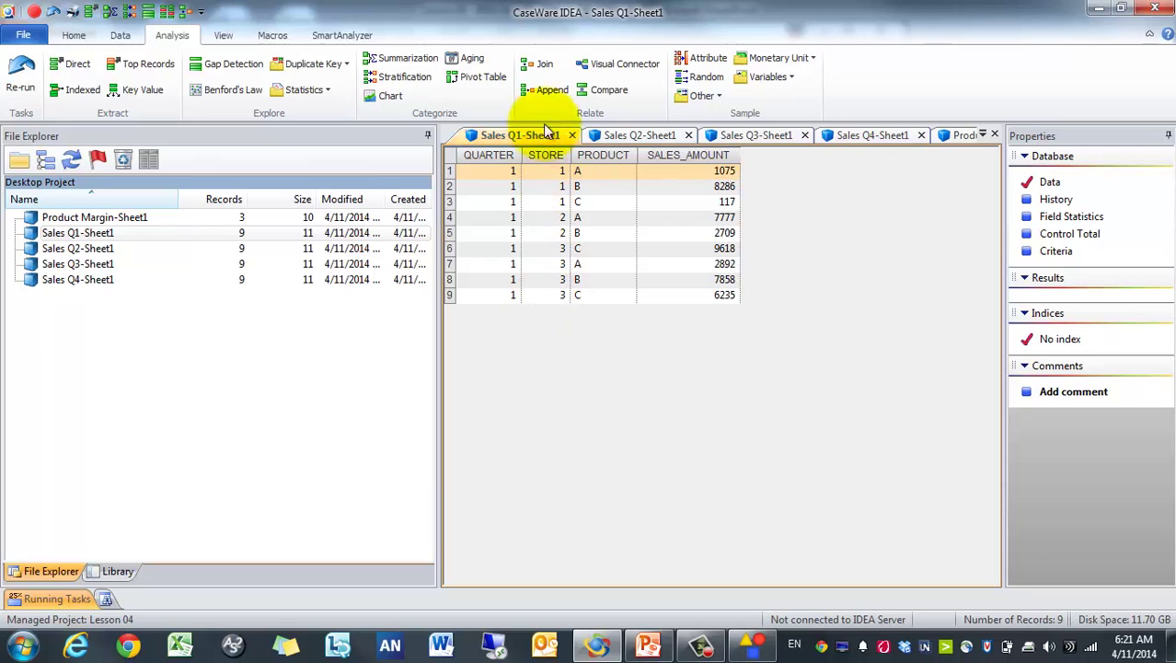
click(104, 237)
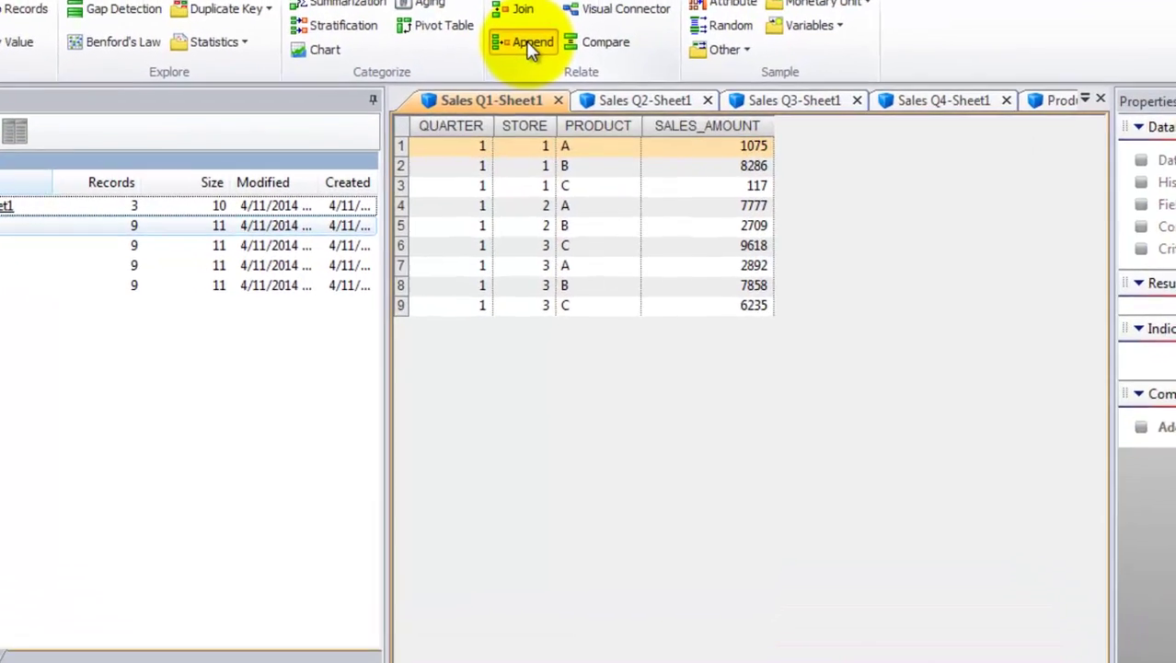
click(551, 89)
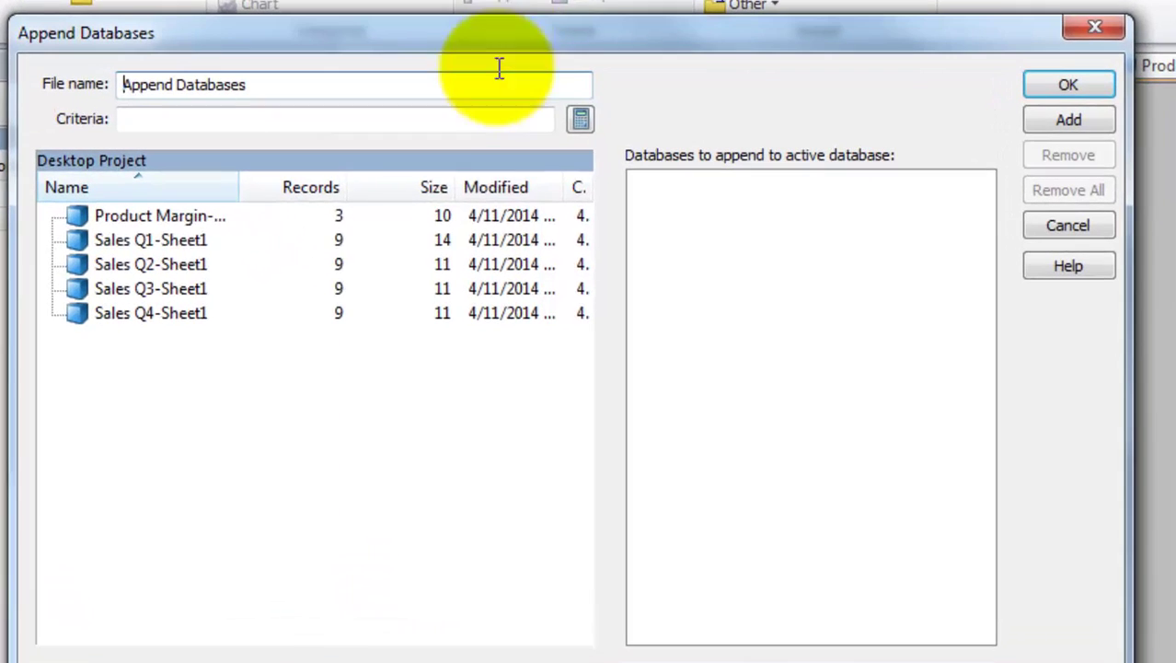
double_click(173, 273)
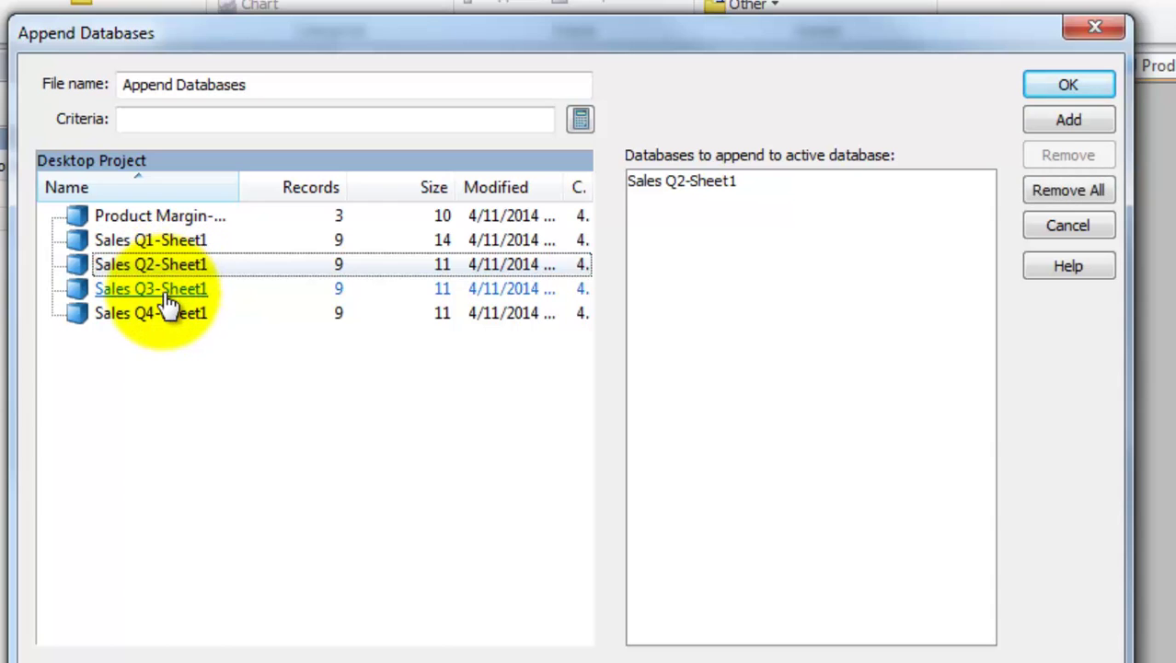
double_click(168, 293)
double_click(157, 317)
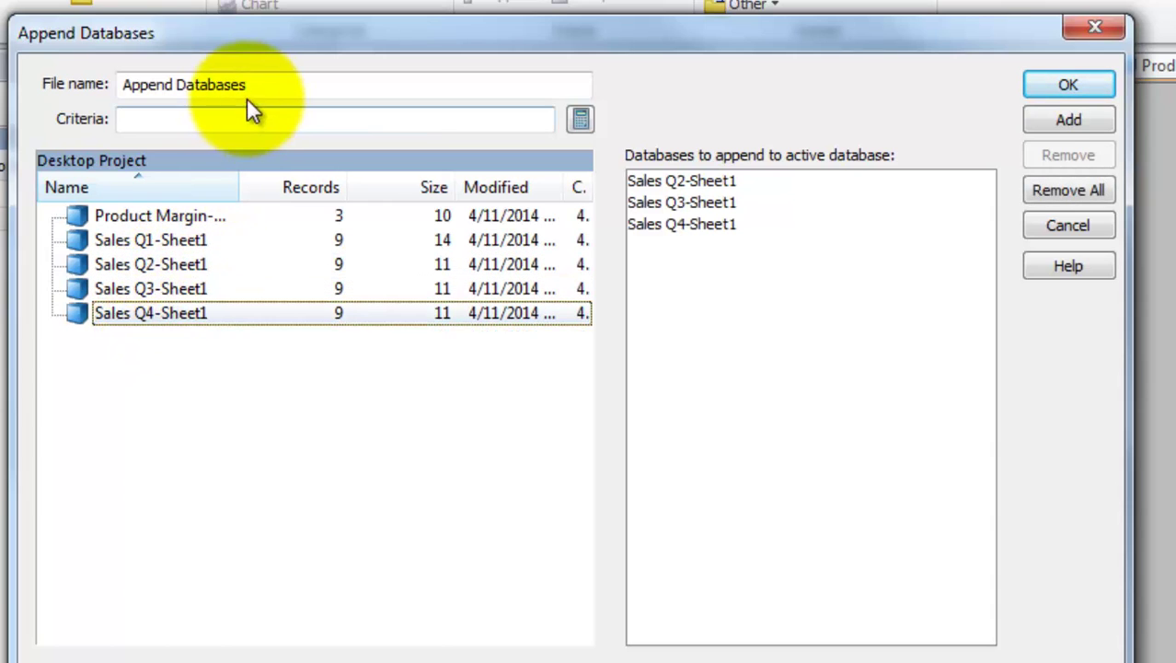
Name the appended database Sales Annual and create it
click(221, 85)
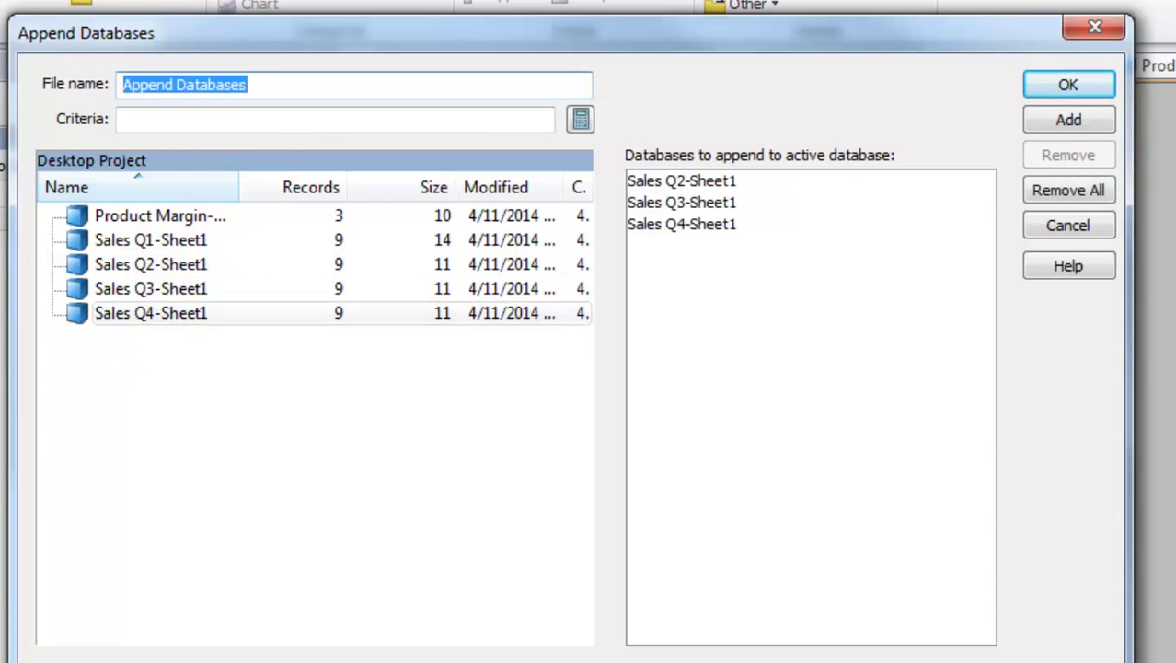
text(Sales Annual)
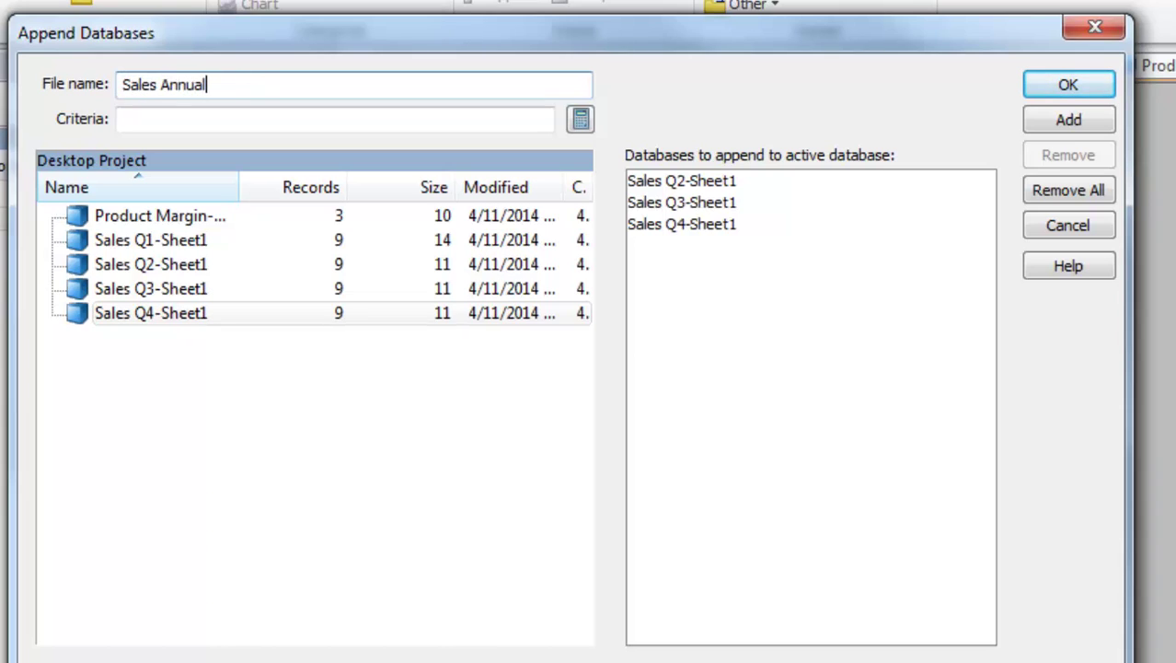
click(1090, 83)
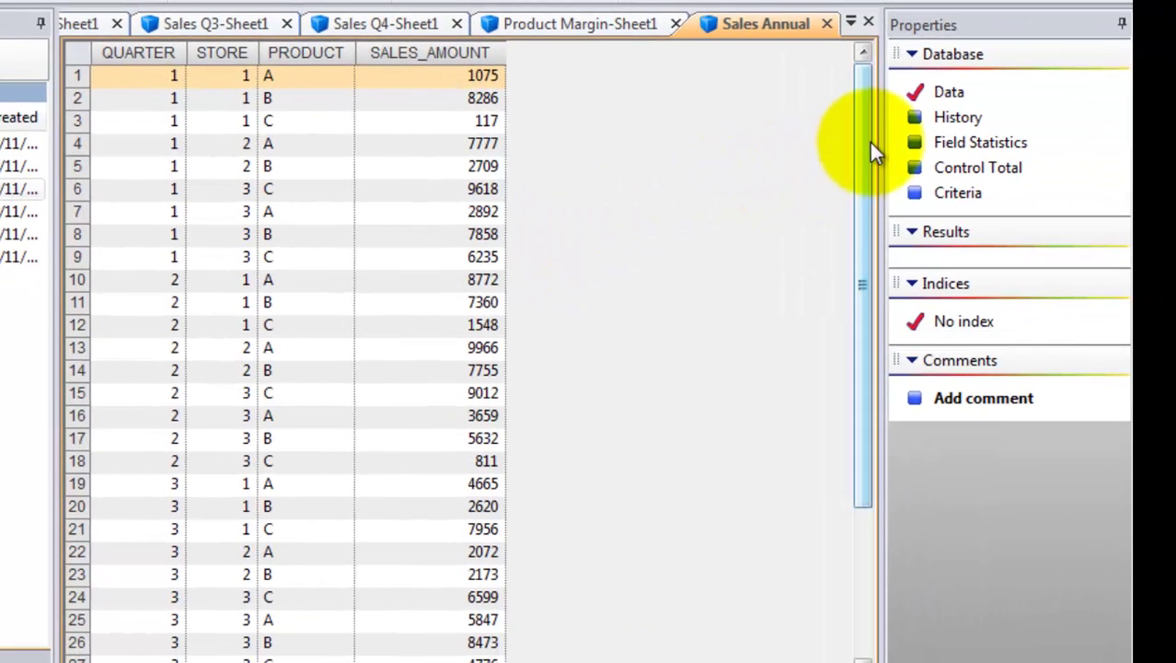
Create field statistics for all fields of Sales Annual and check the net value of SALES_AMOUNT
drag(867, 142, 854, 58)
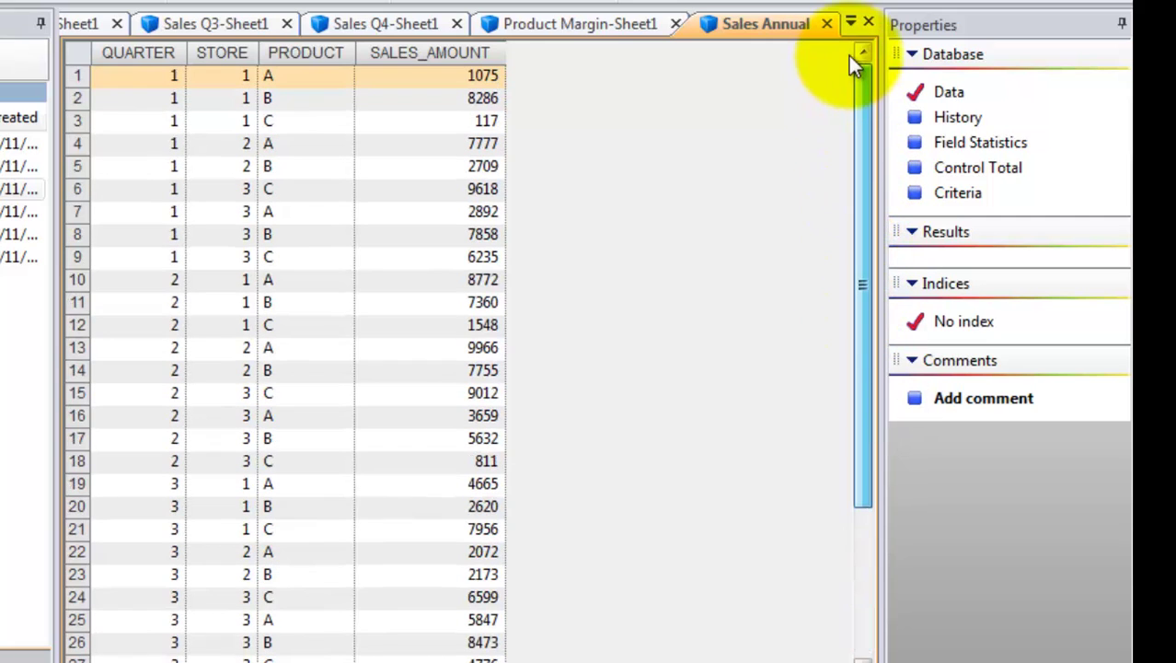
click(971, 145)
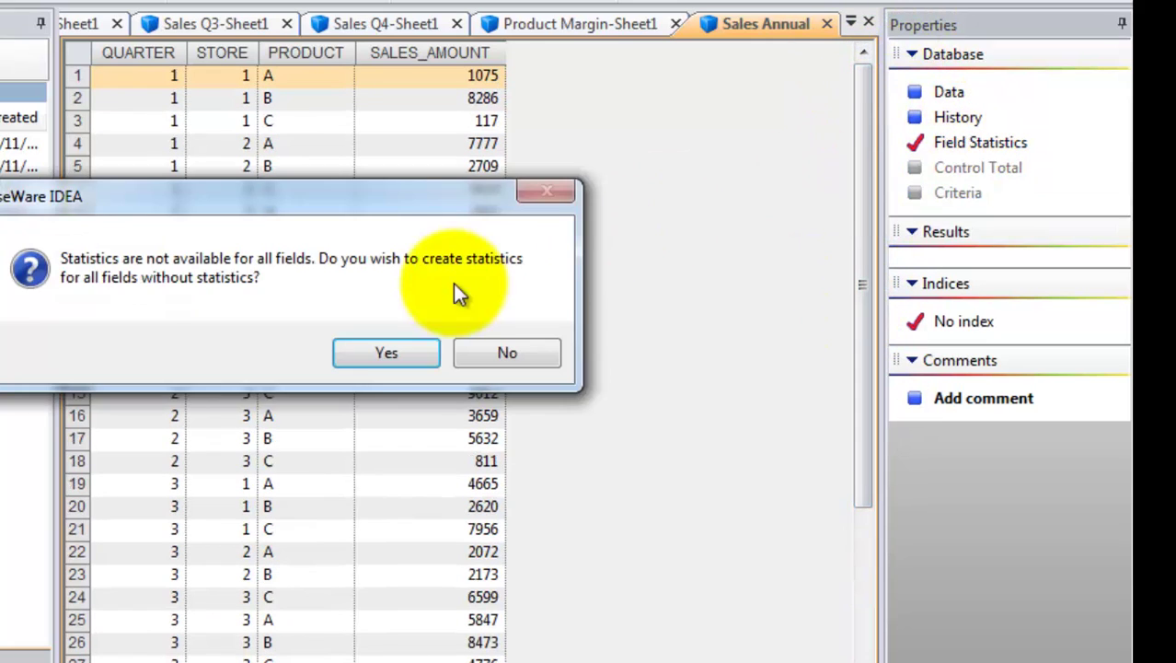
click(399, 344)
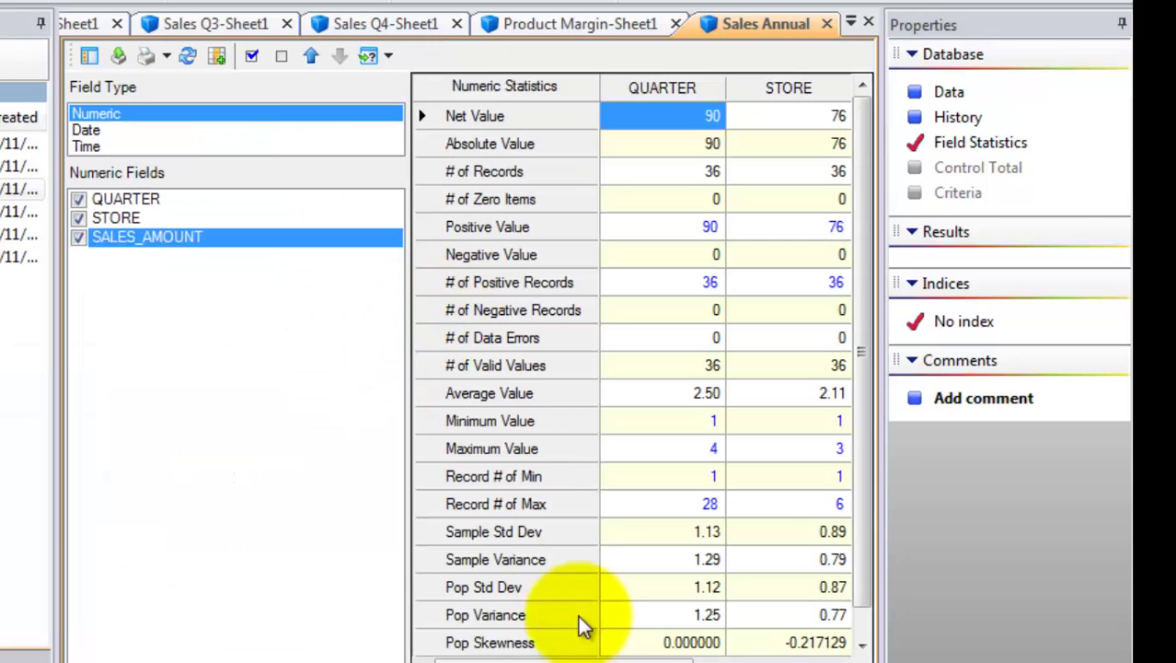
click(768, 659)
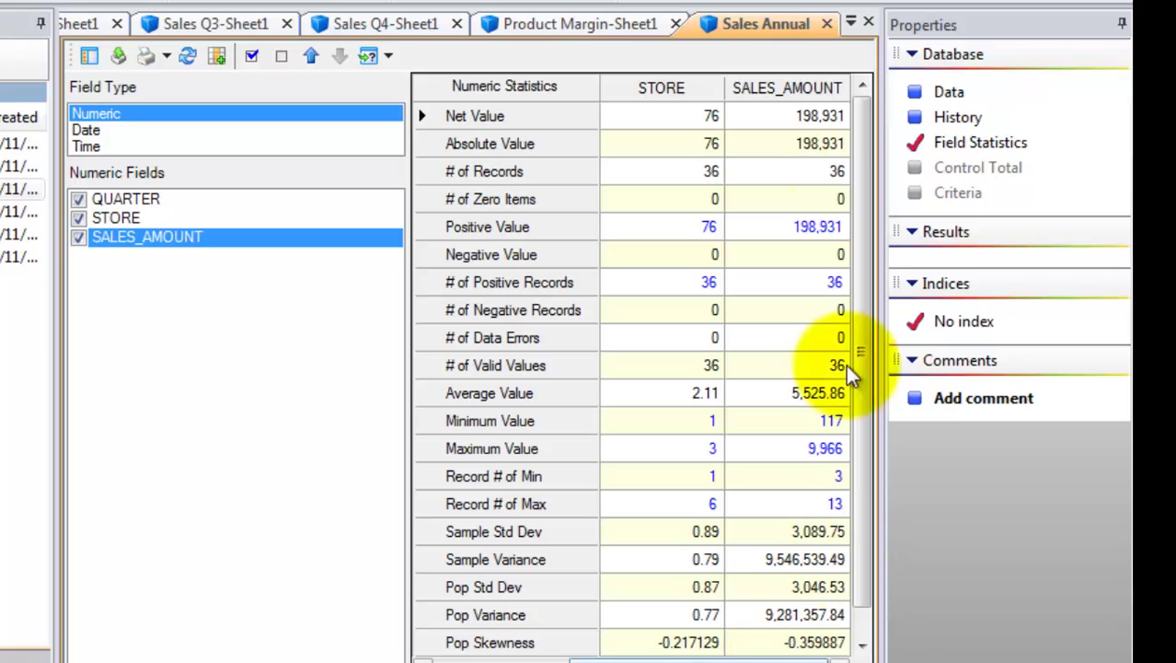
click(827, 123)
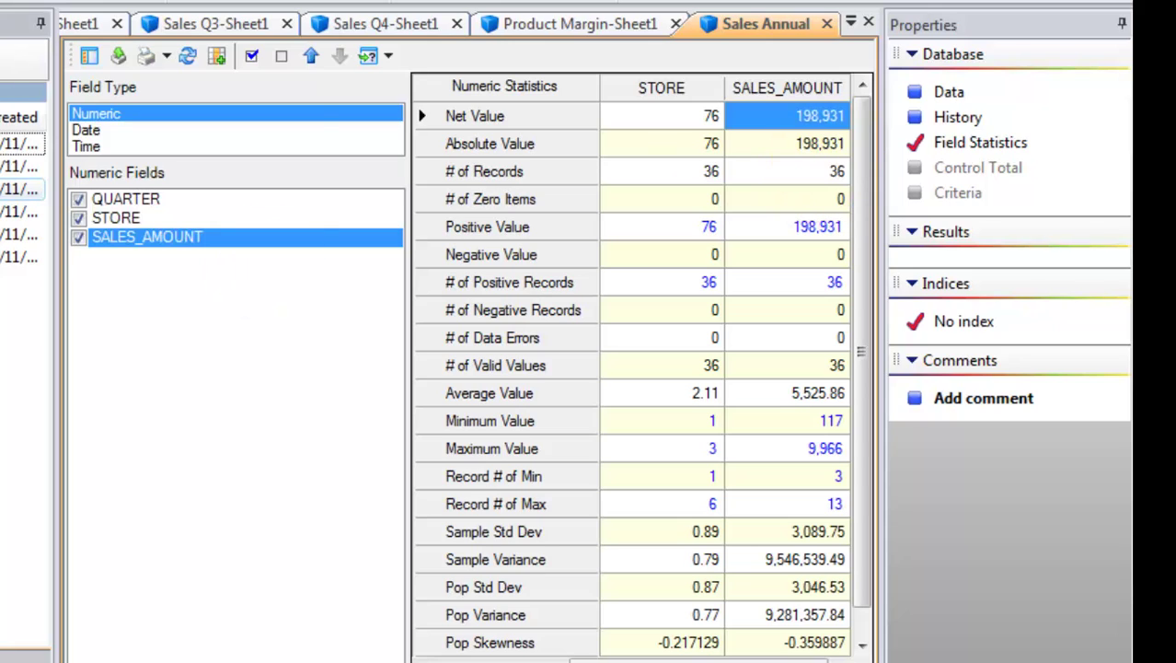
Compare the SALES_AMOUNT records in Sales Annual with the products and margin percentages in Product Margin-Sheet1, ending on Sales Annual
click(948, 97)
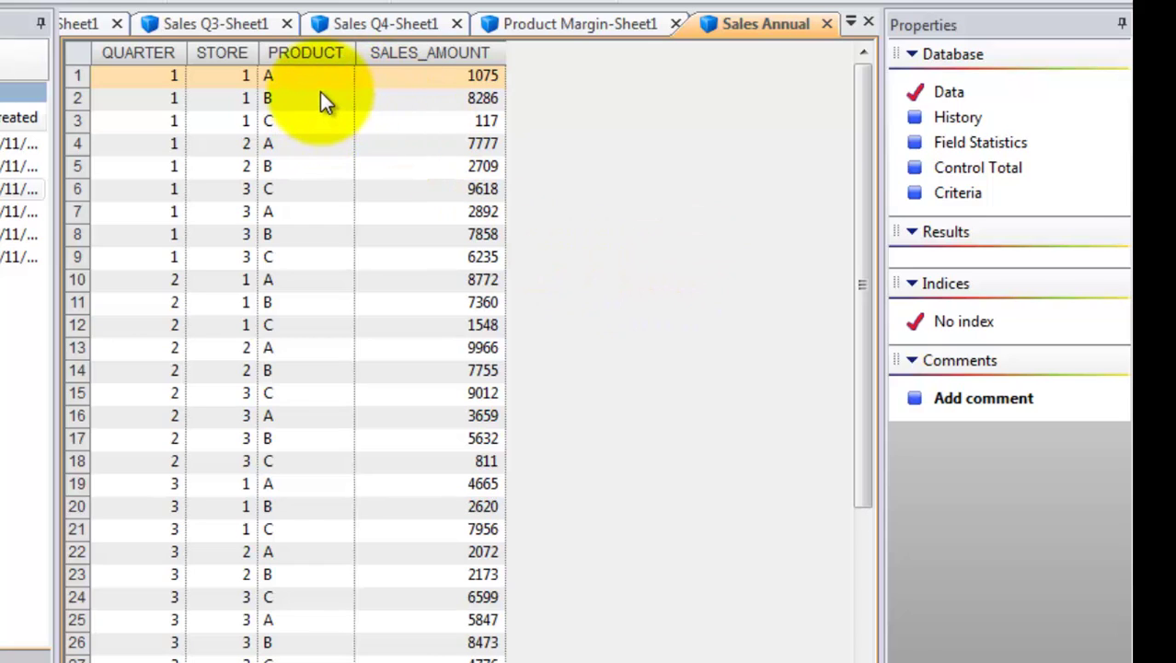
drag(408, 85, 390, 644)
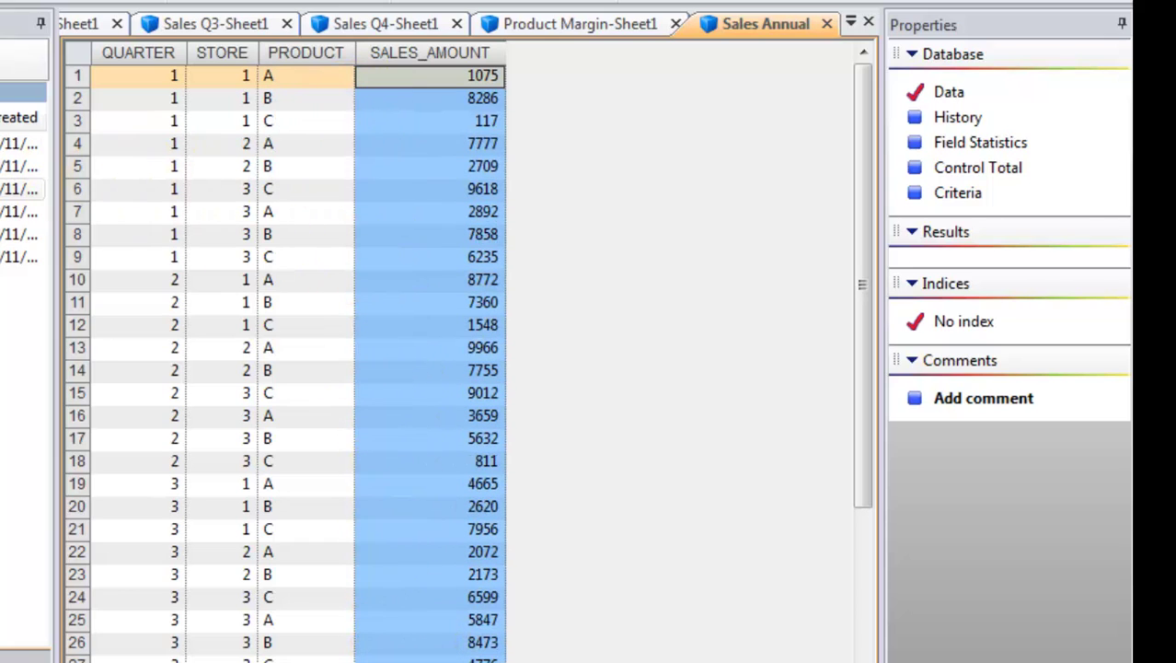
key(ctrl+shift+Tab)
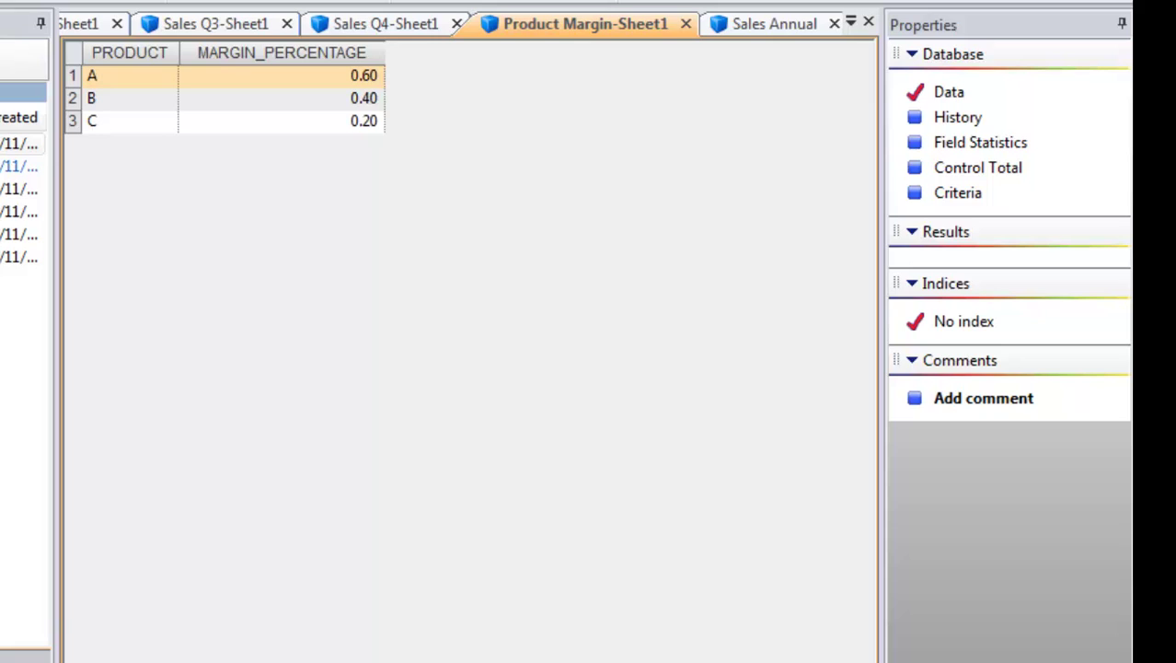
click(339, 83)
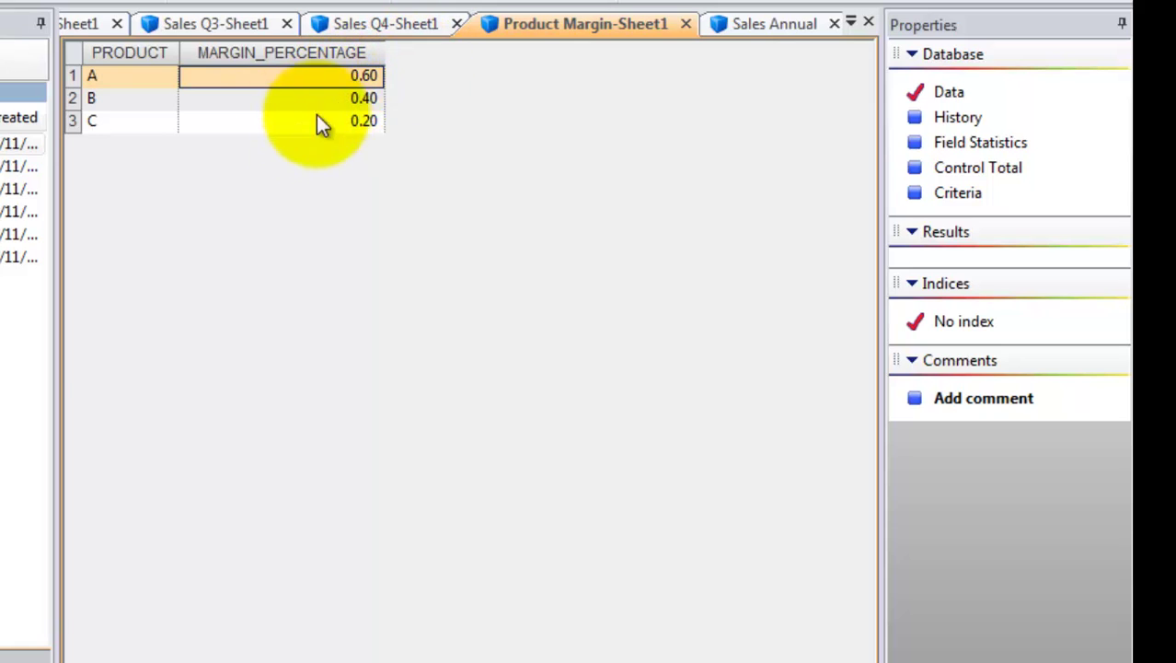
drag(149, 98, 150, 118)
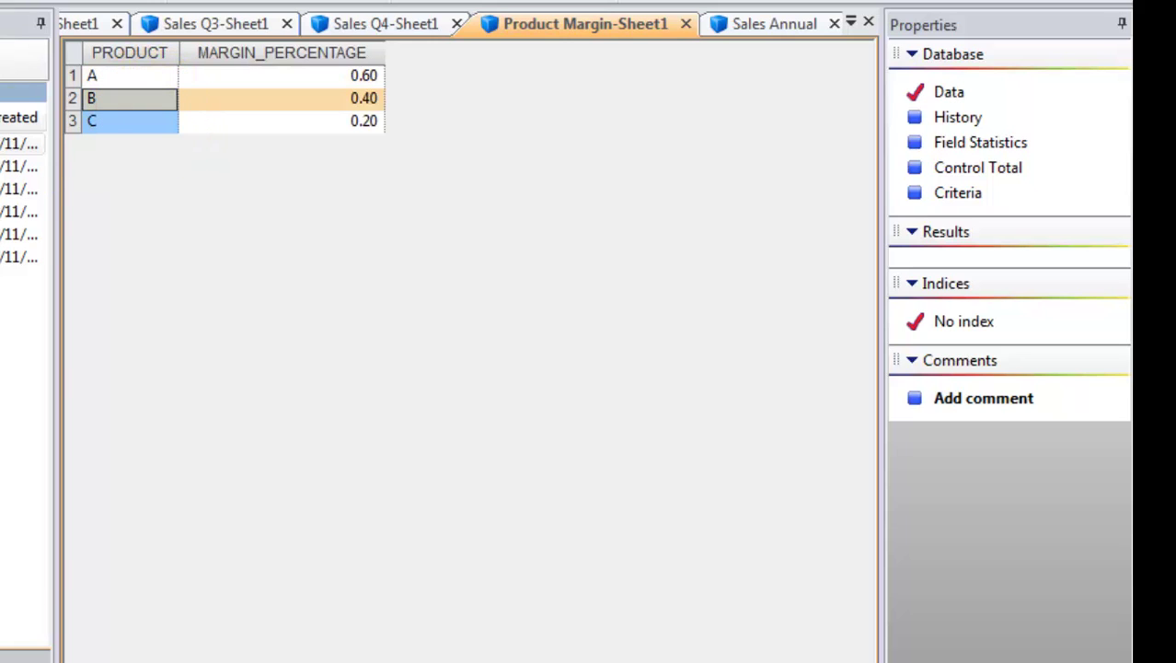
key(ctrl+Tab)
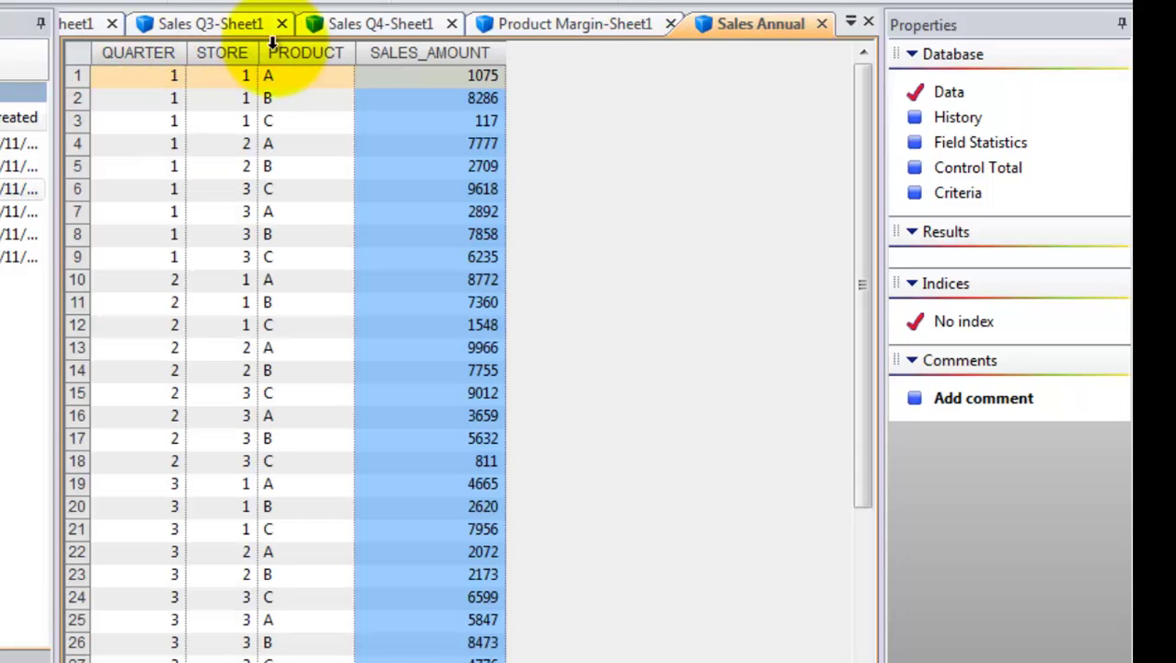
click(383, 101)
click(396, 77)
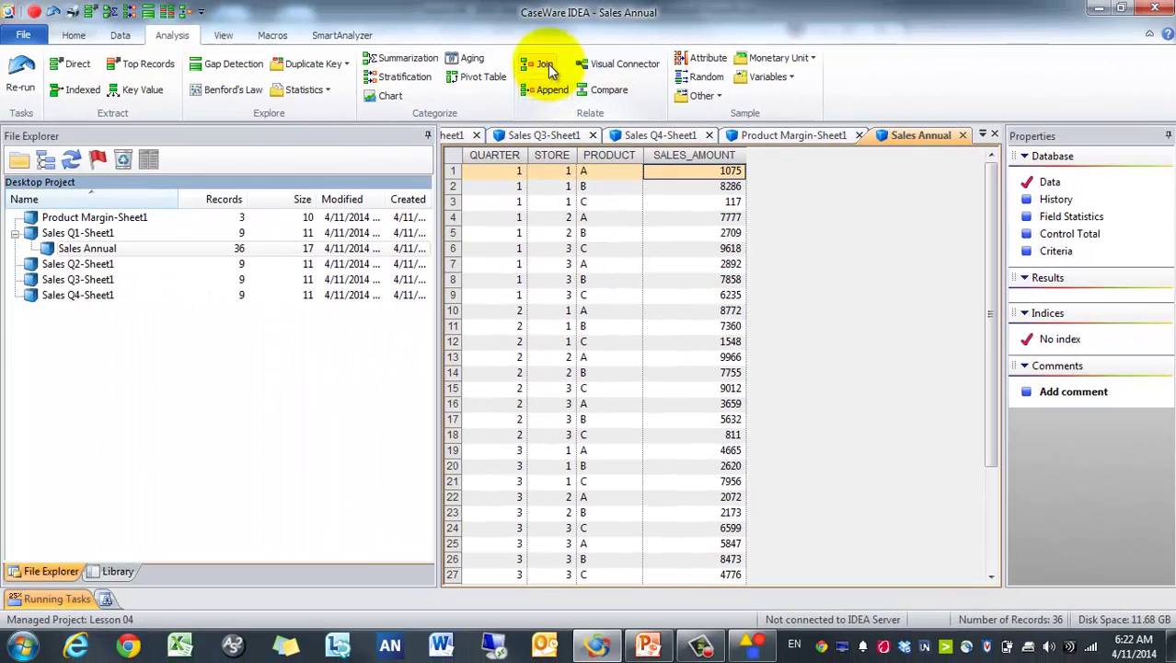
Start a join on Sales Annual, review and accept its primary fields, and select Product Margin-Sheet1 as the secondary database
click(545, 65)
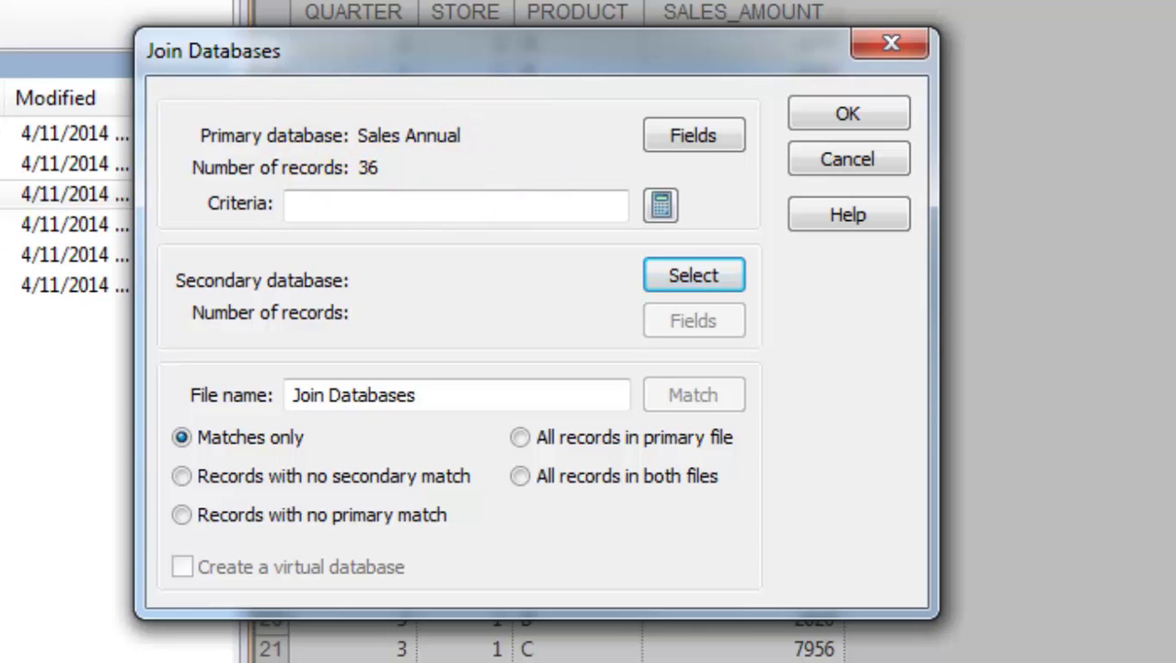
click(693, 136)
click(784, 235)
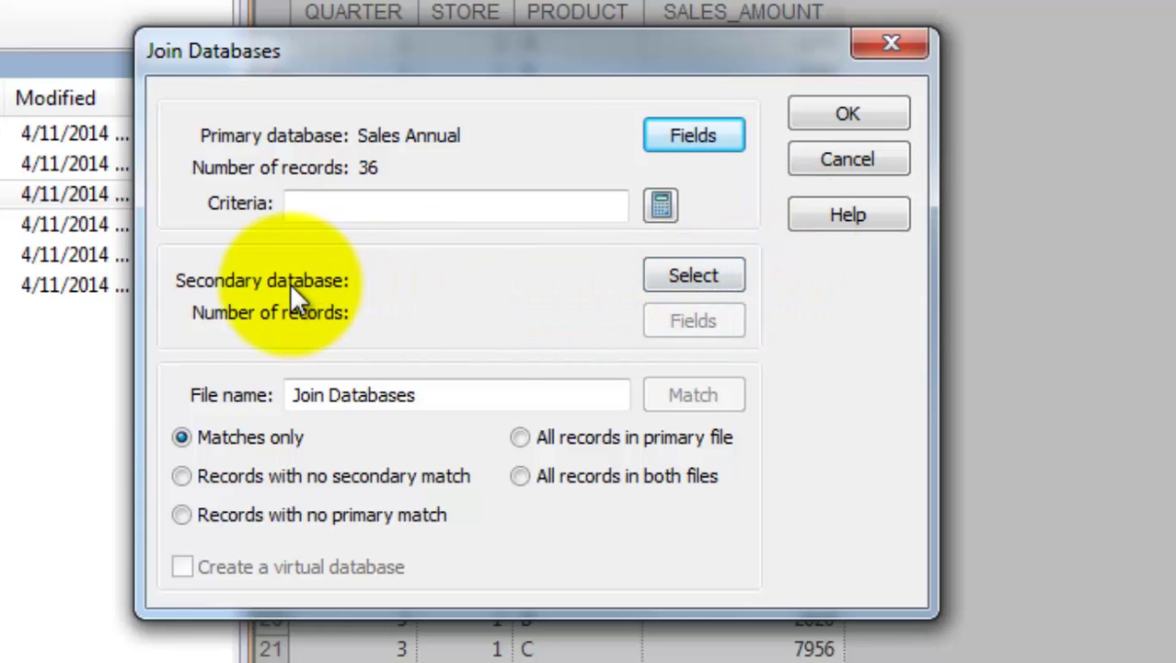
click(681, 276)
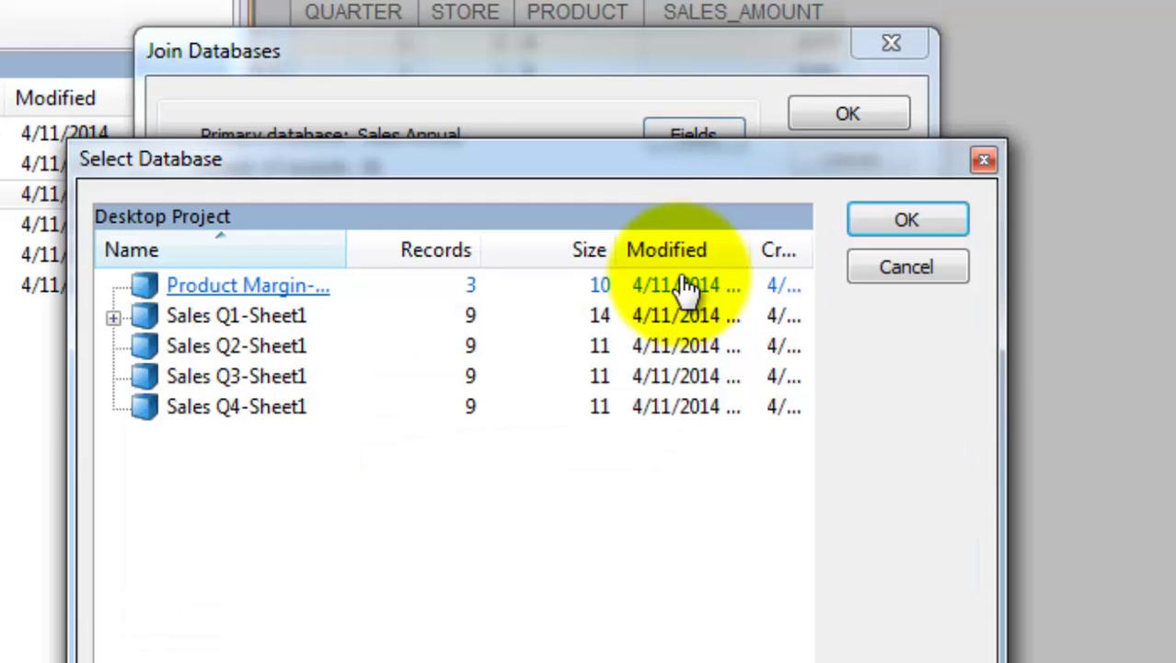
double_click(201, 289)
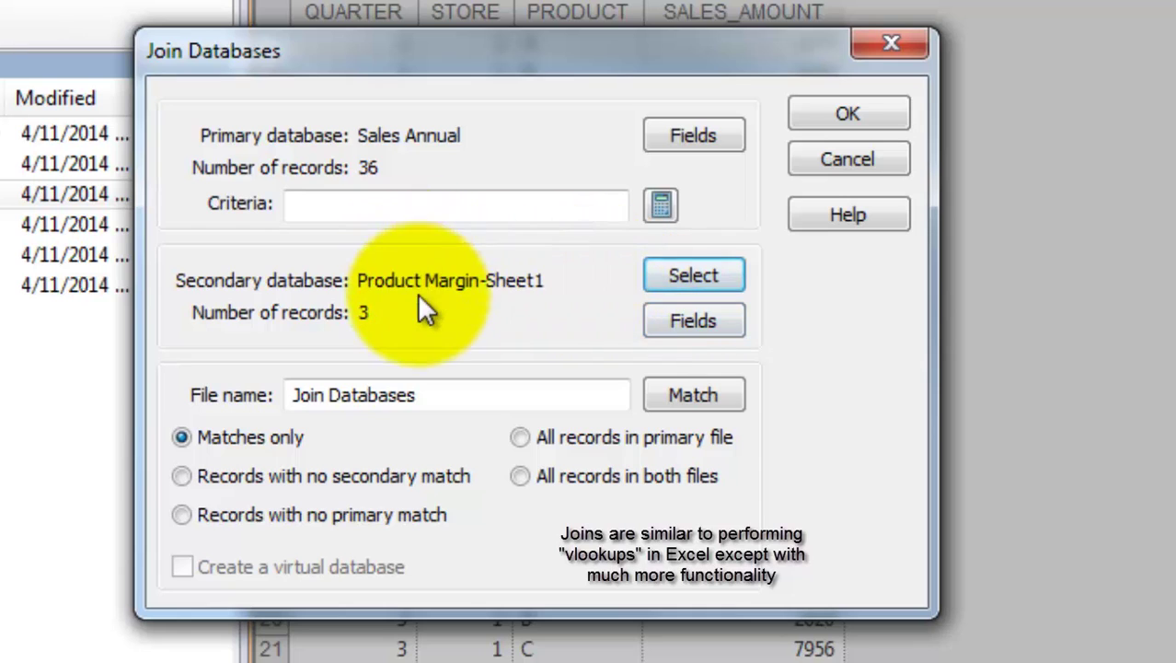
Include only the MARGIN_PERCENTAGE field from the secondary database in the join
click(689, 319)
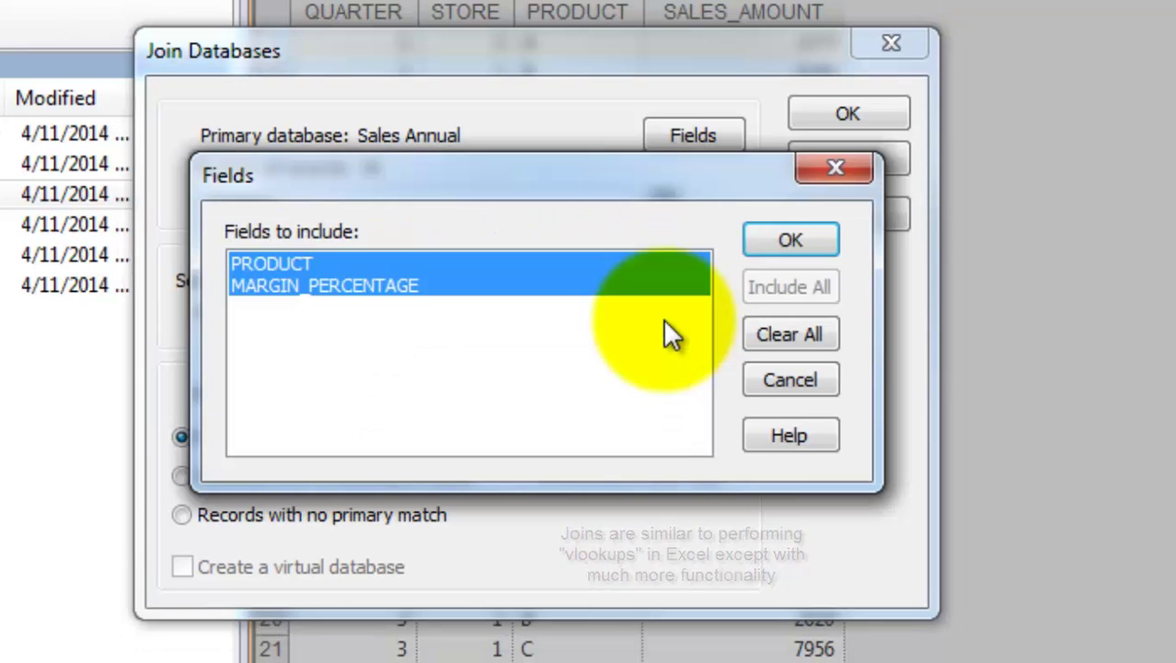
click(451, 263)
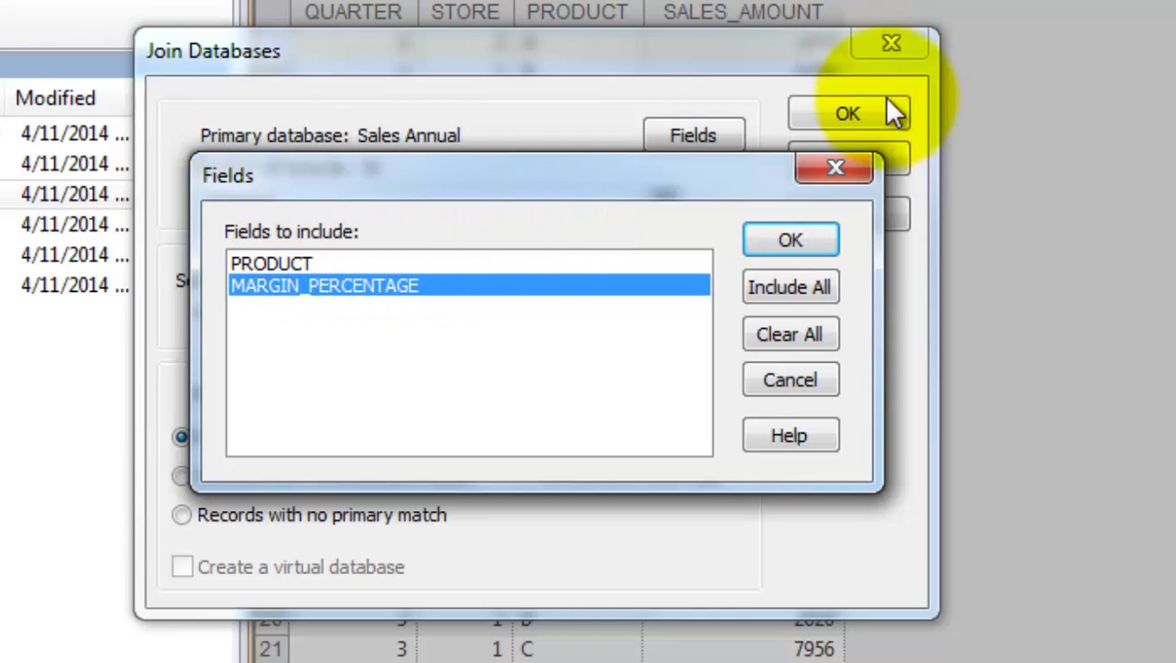
click(773, 236)
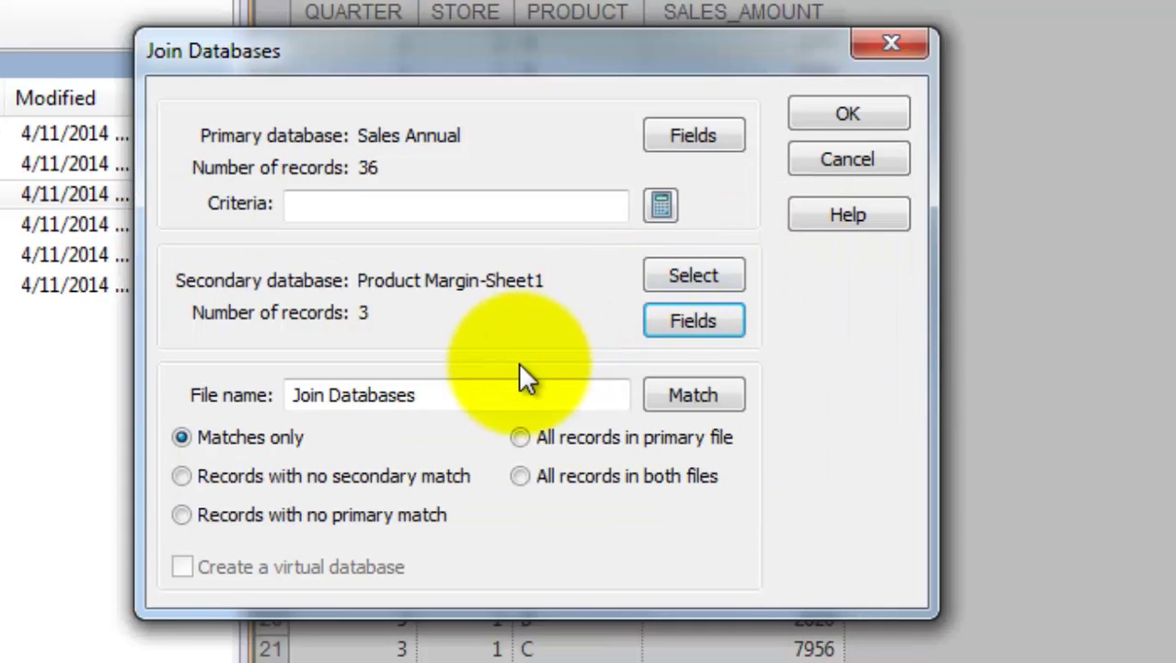
Match PRODUCT to PRODUCT in ascending order, review the join types, and create the matches-only join as Join Databases
click(676, 391)
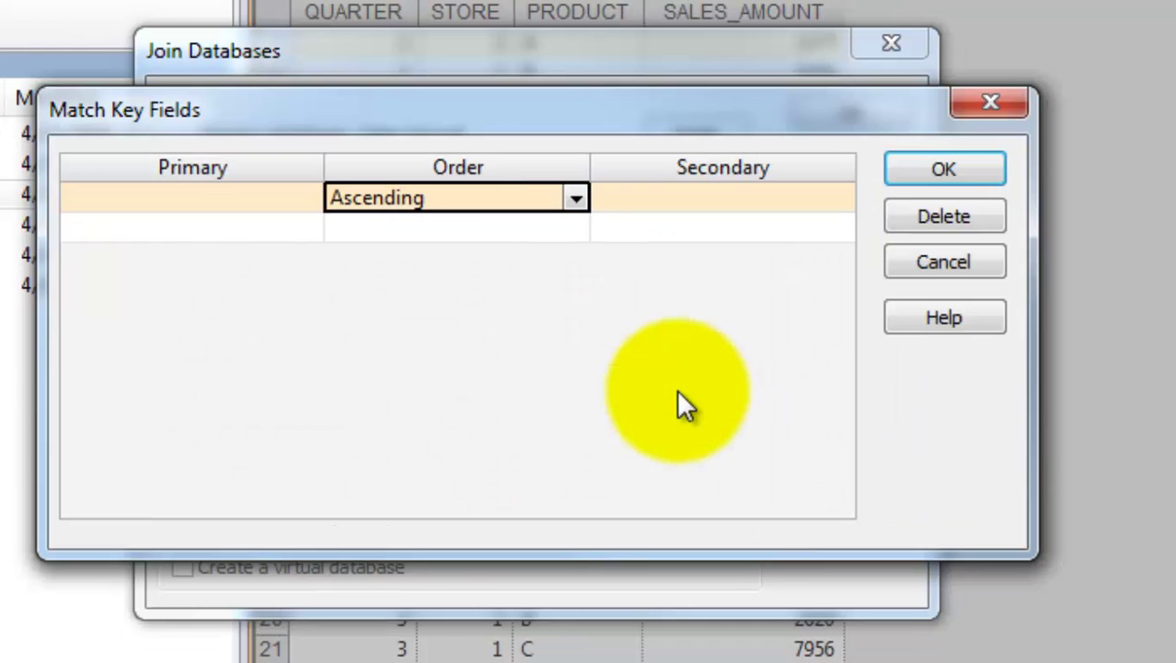
click(292, 198)
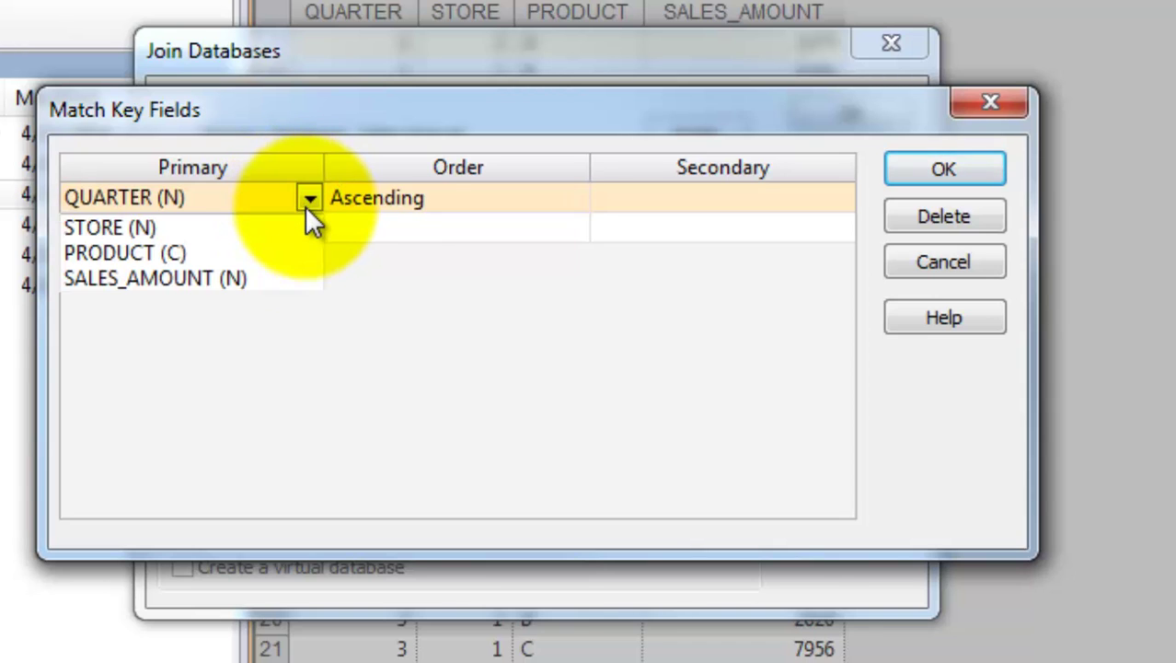
click(248, 253)
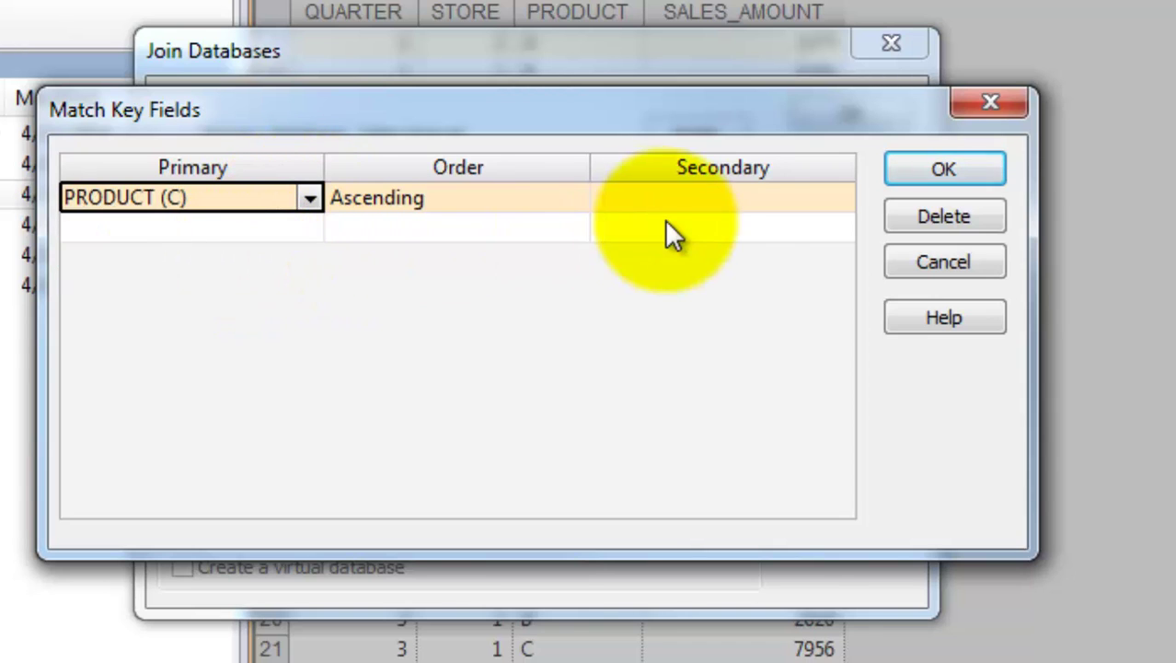
click(734, 208)
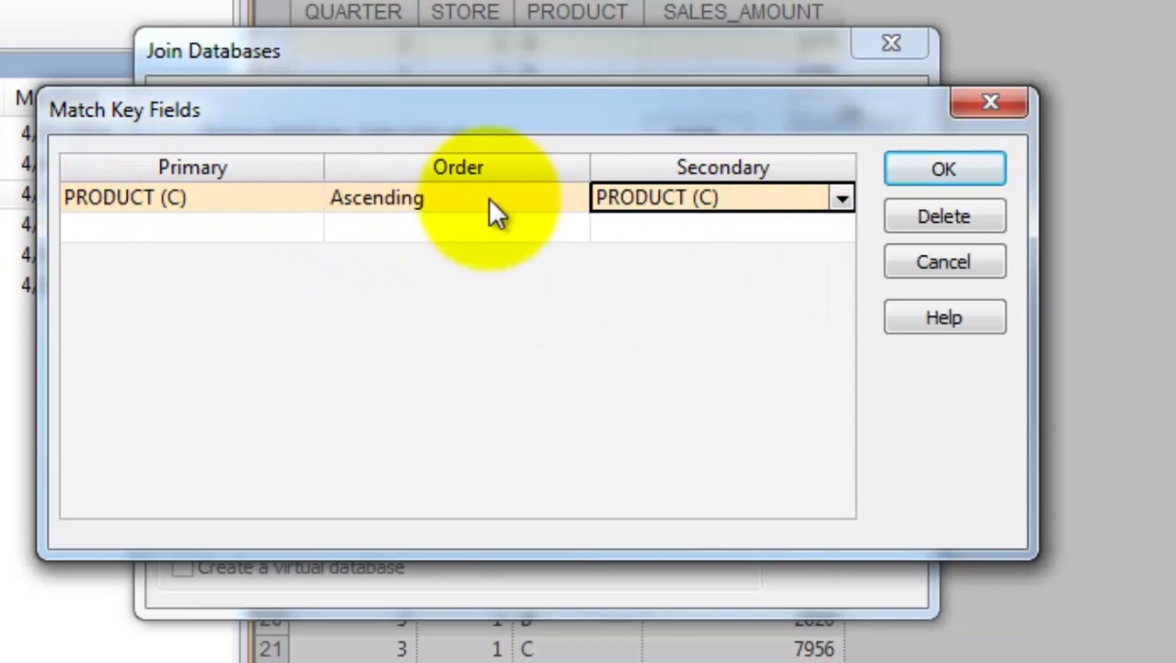
click(954, 166)
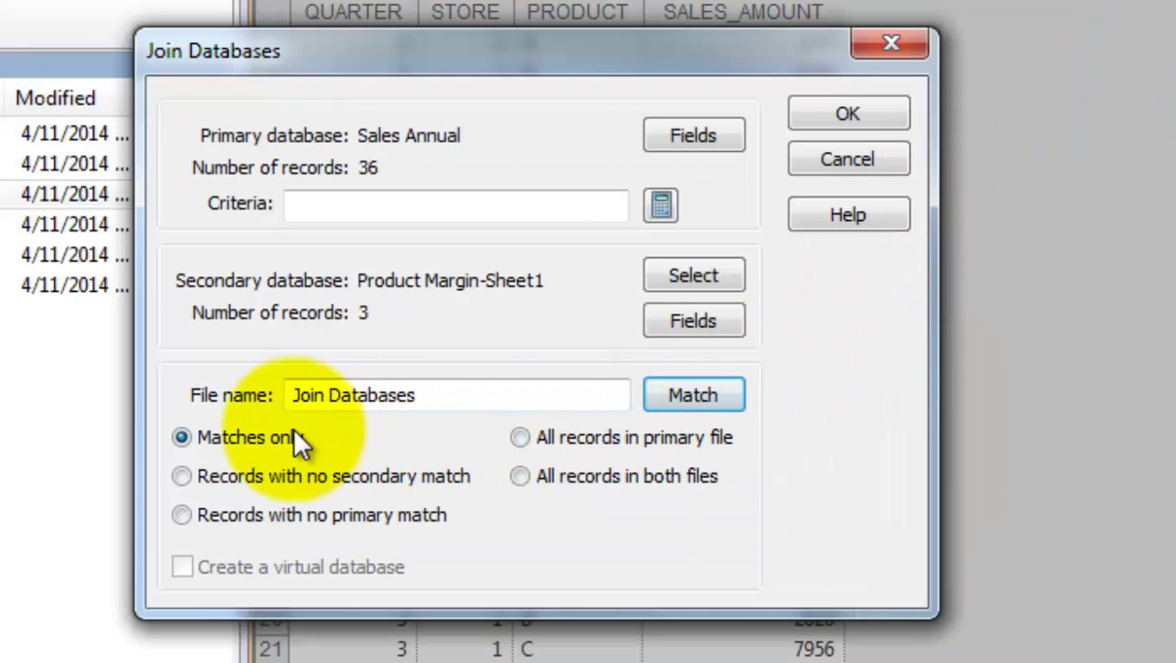
mouse_move(297, 432)
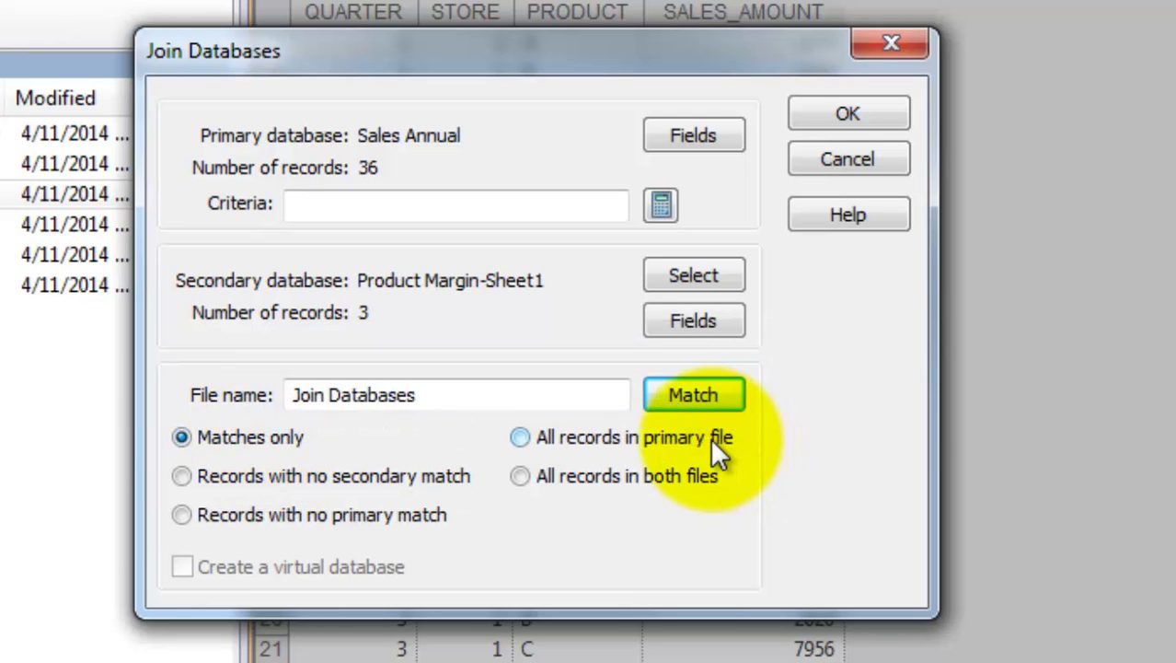
mouse_move(709, 438)
mouse_move(323, 476)
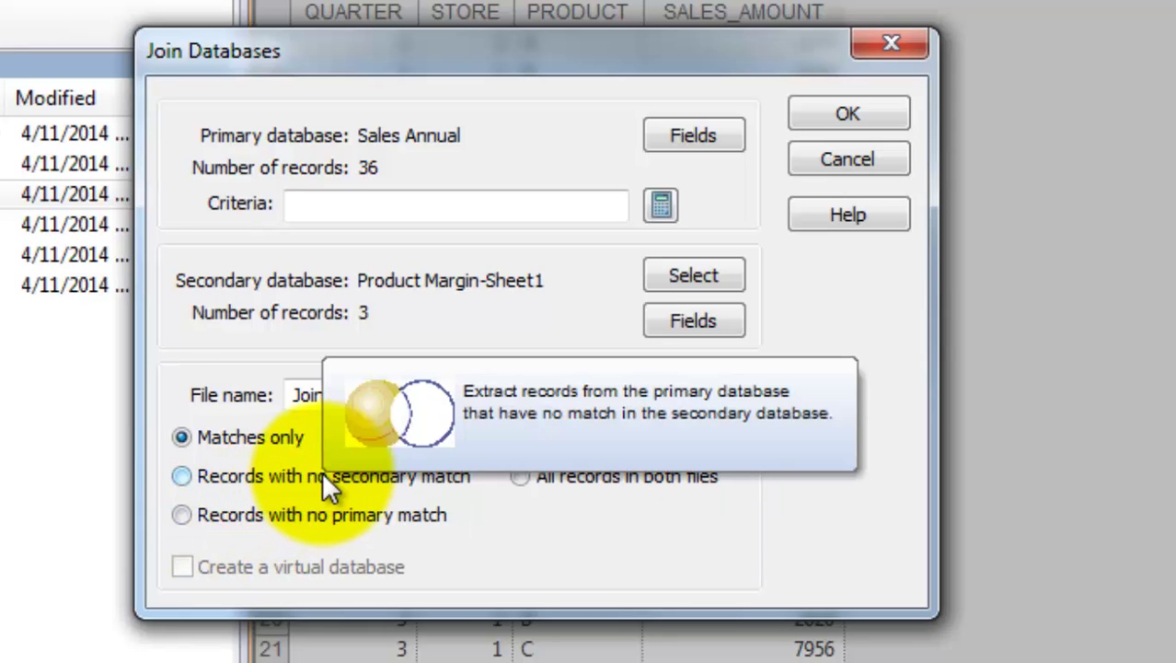
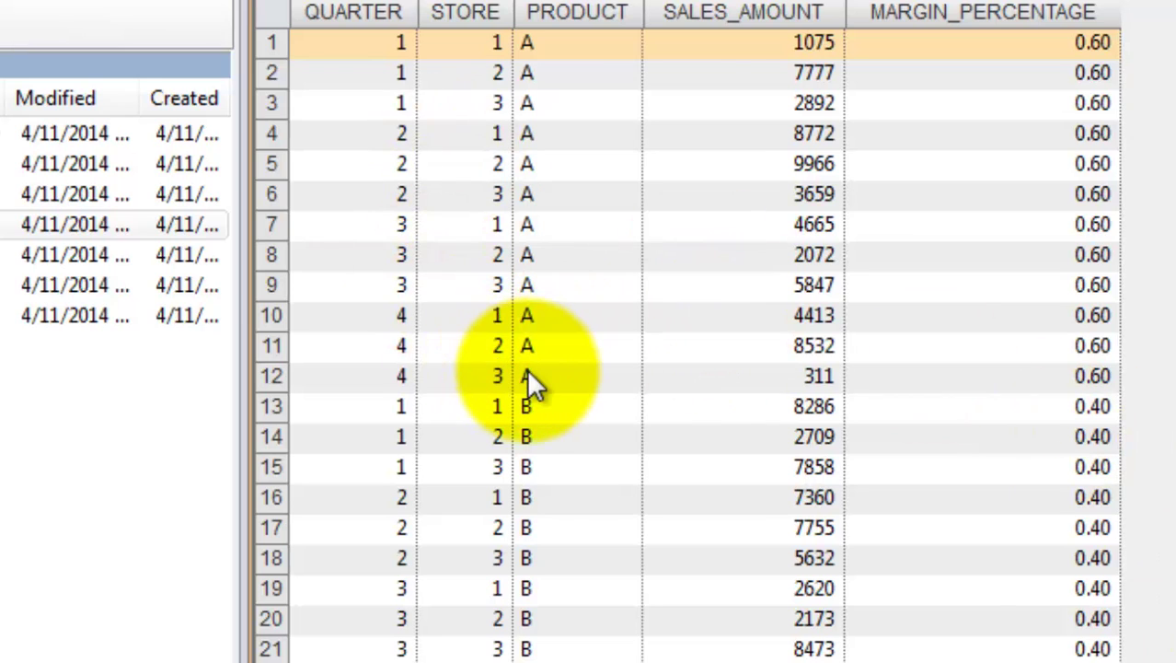
Review the margin percentages joined to each product's records in Join Databases, switching back to IDEA from the PowerPoint slide
drag(529, 376, 1105, 51)
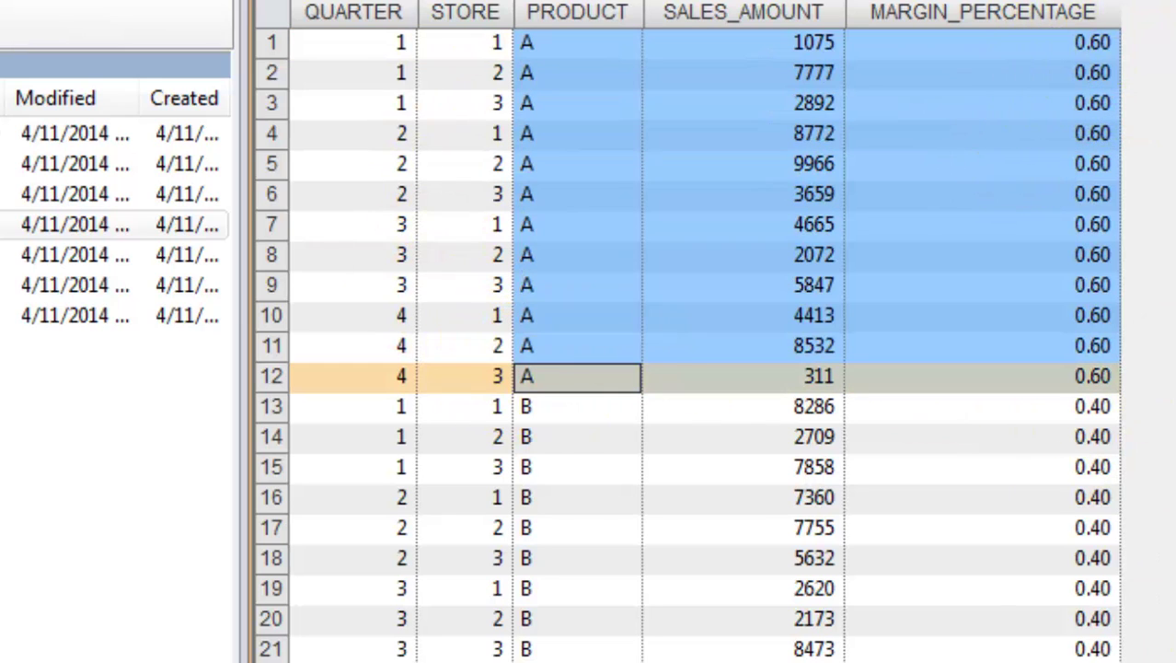
scroll(705, 350, down, 3)
scroll(704, 350, up, 3)
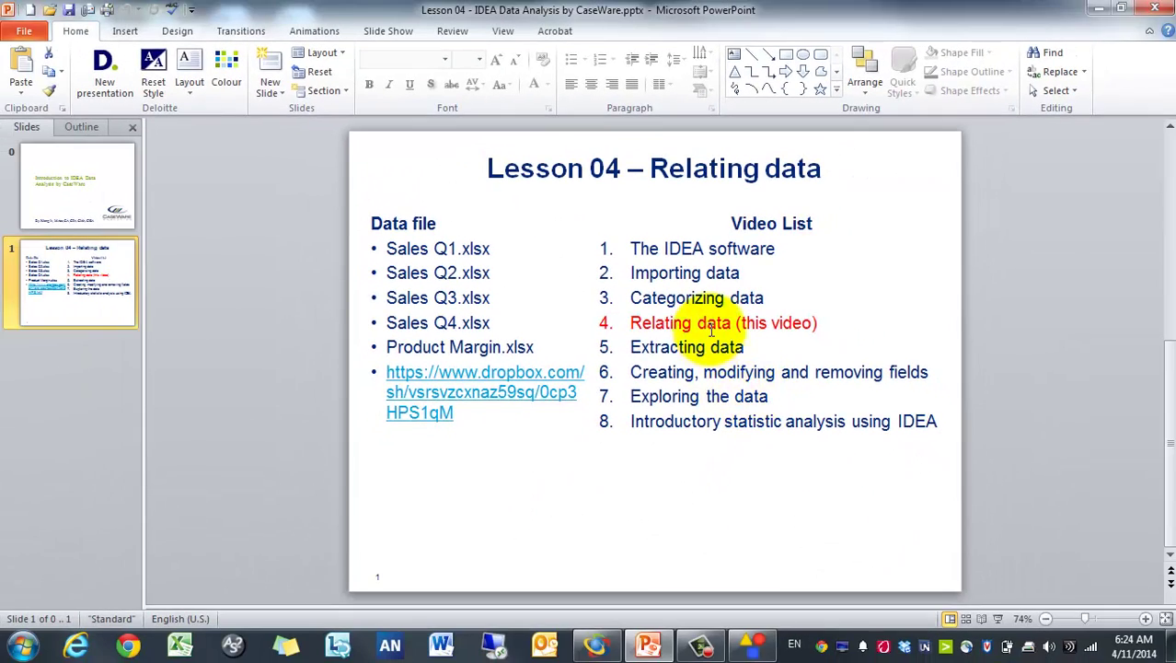
click(649, 646)
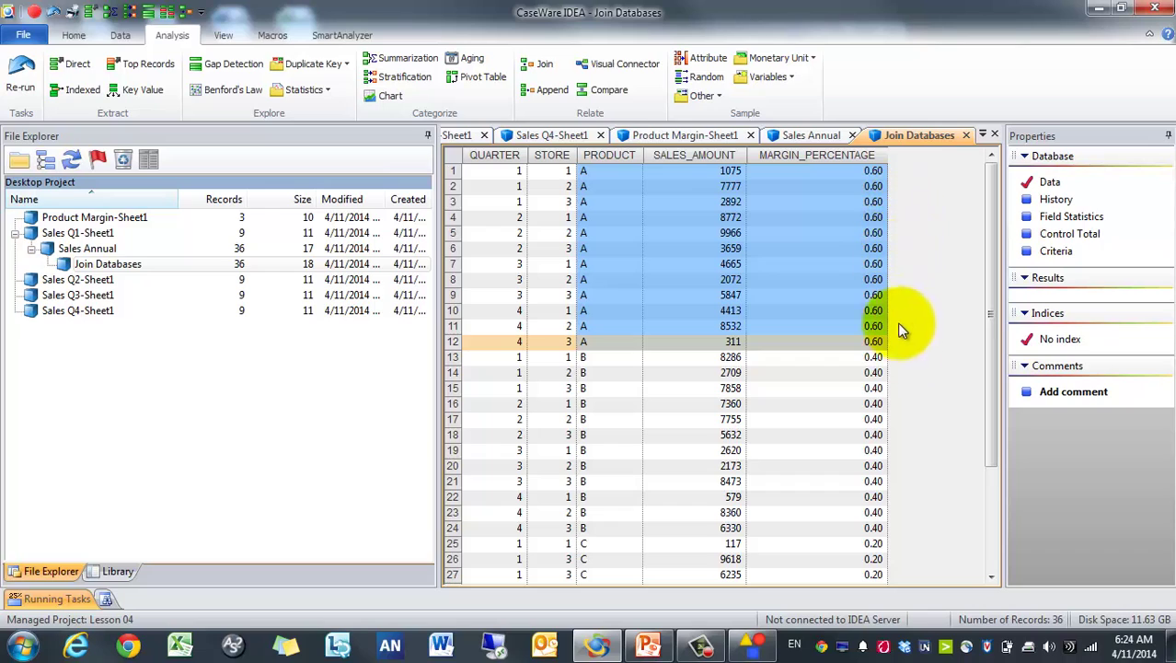
click(782, 279)
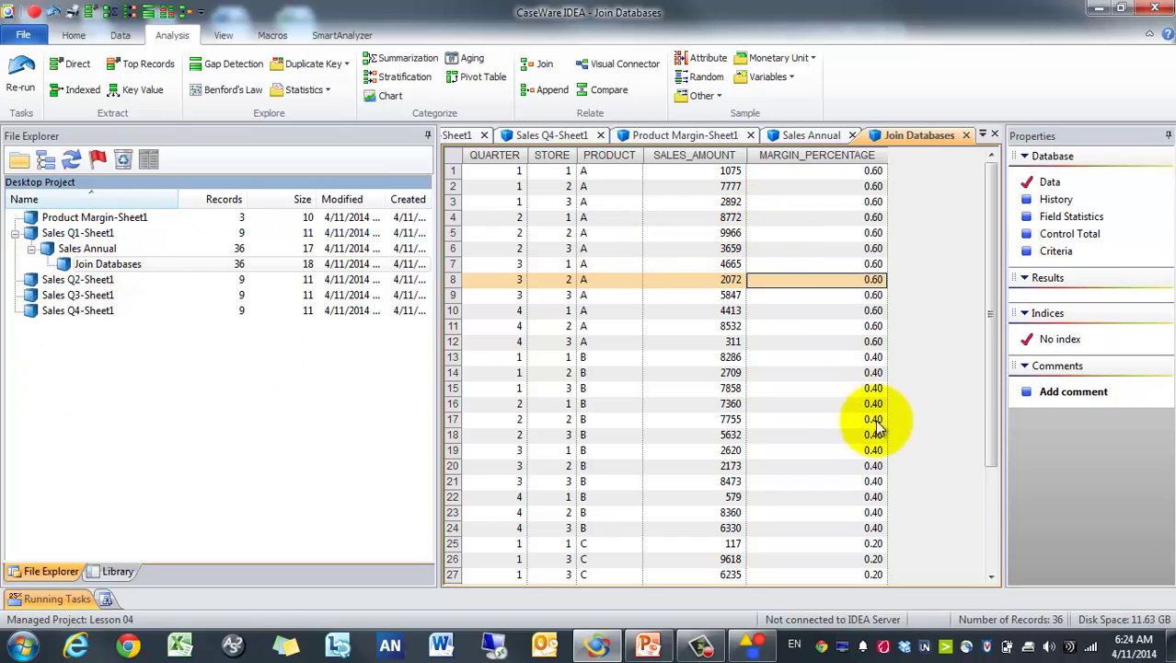
scroll(985, 484, down, 3)
scroll(992, 484, up, 3)
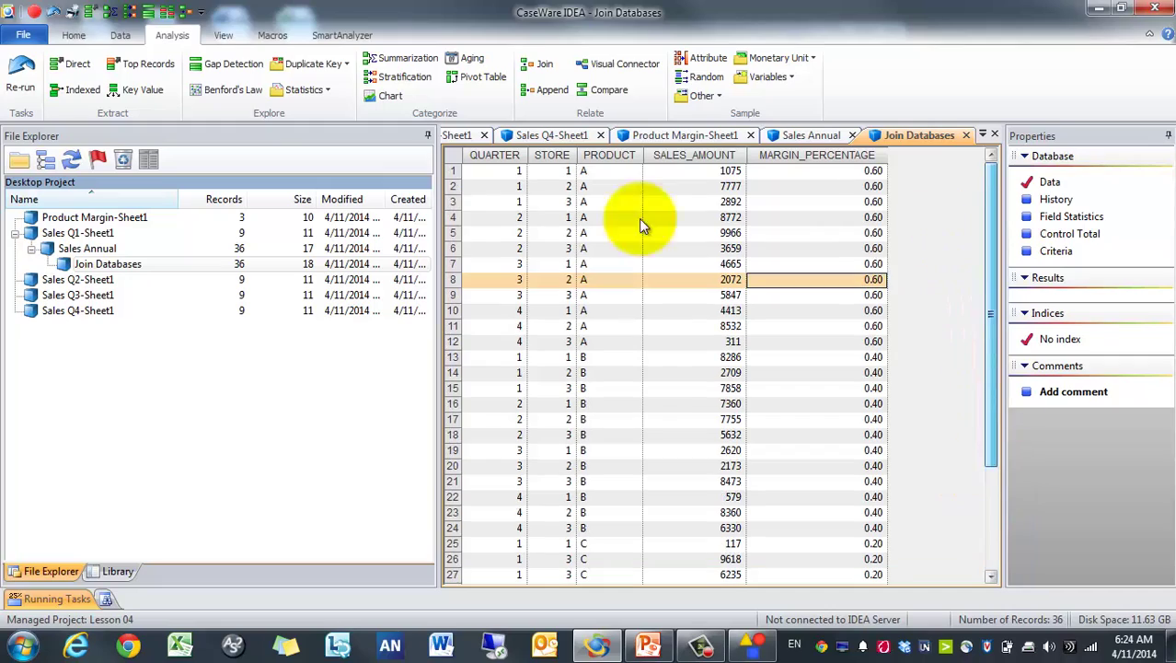
Start a summarization of Join Databases by STORE and total the SALES_AMOUNT field
click(408, 57)
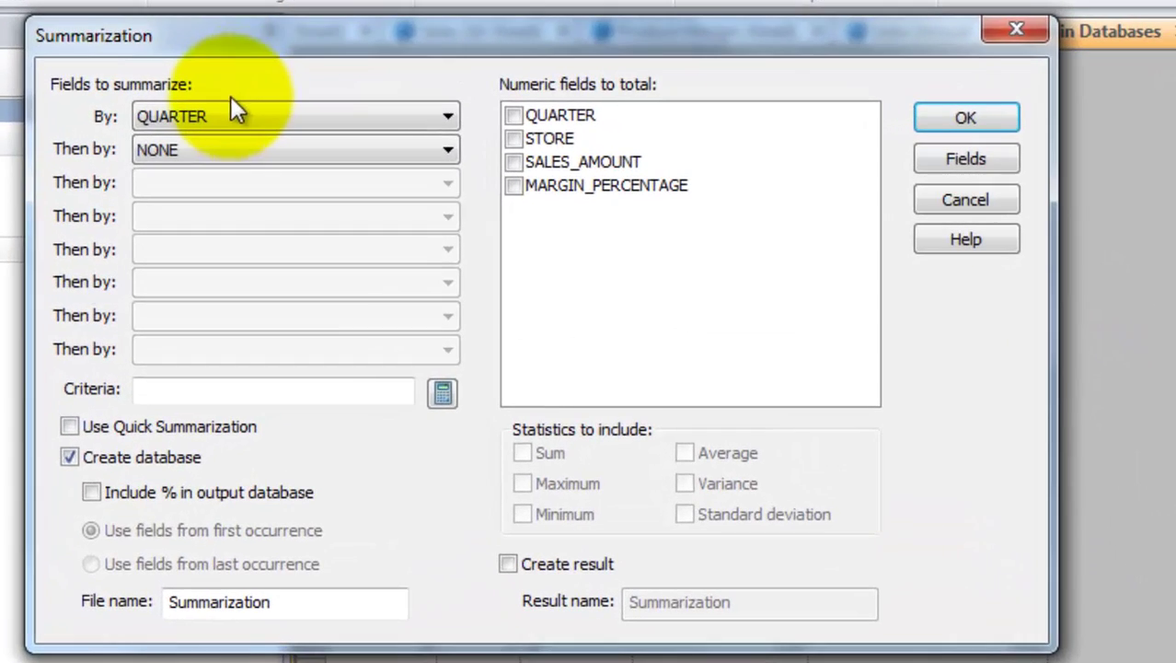
click(231, 109)
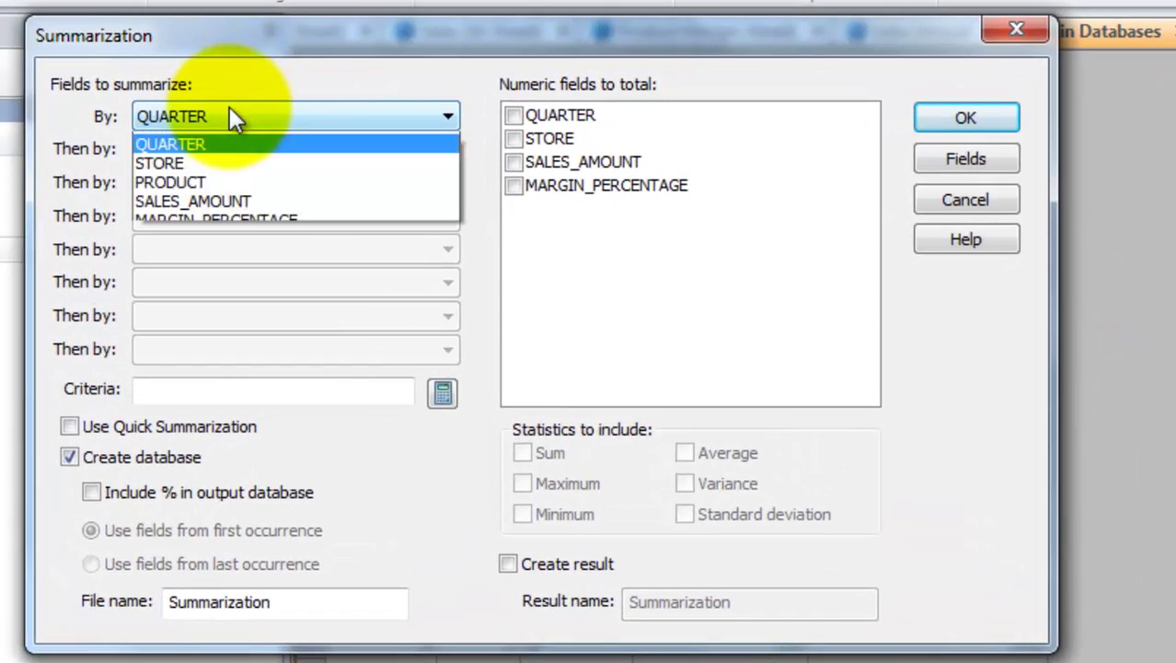
click(232, 182)
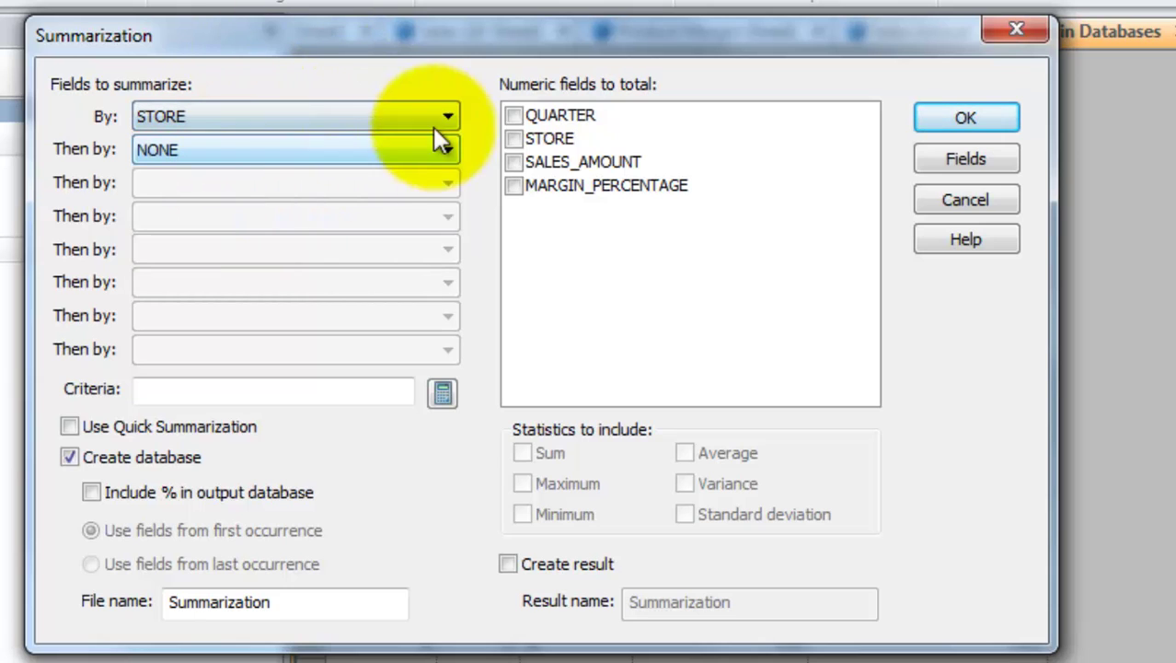
click(513, 163)
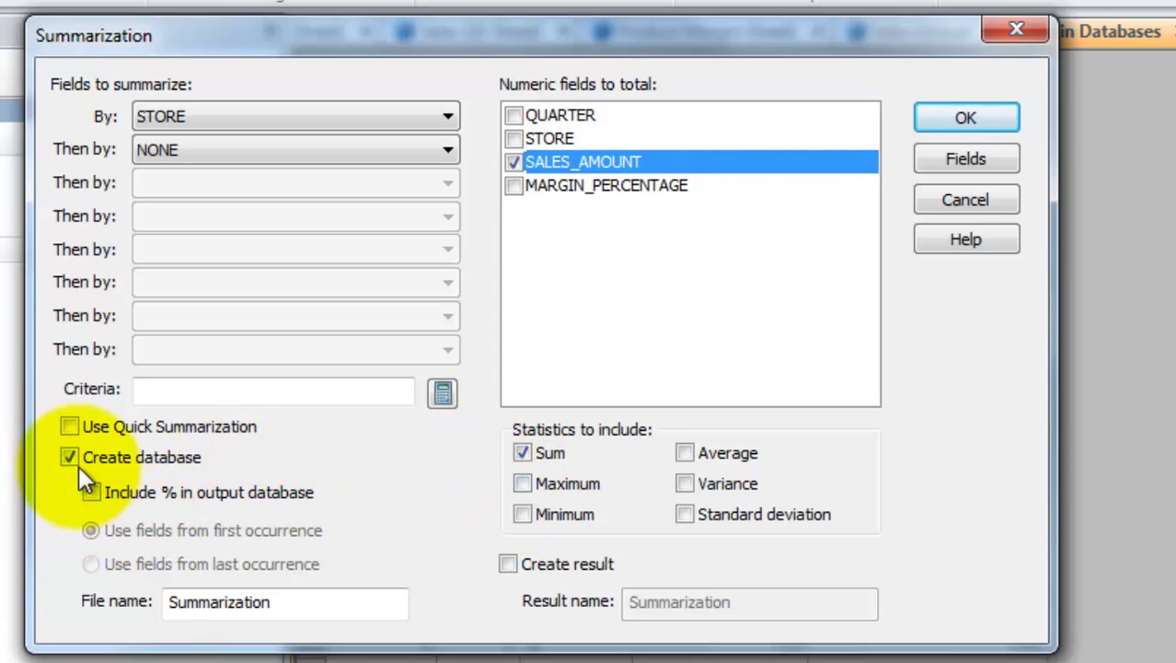
Use quick summarization with percentages in the output database, name it Sales Annual Summ, and create it
click(70, 428)
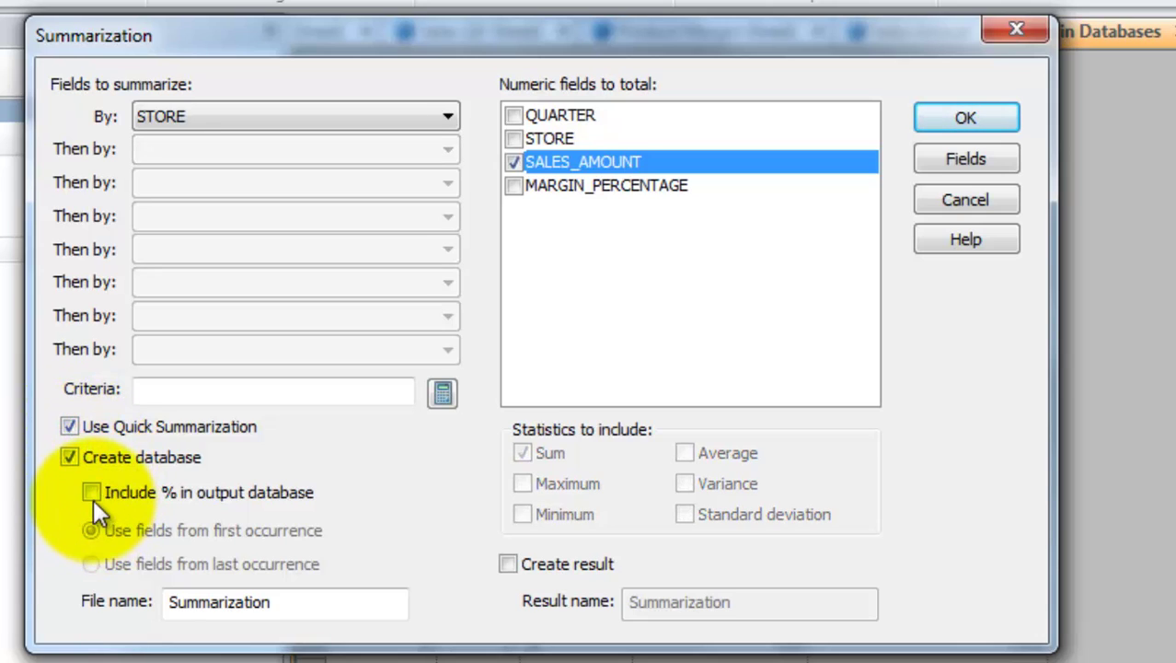
click(91, 492)
drag(291, 602, 5, 604)
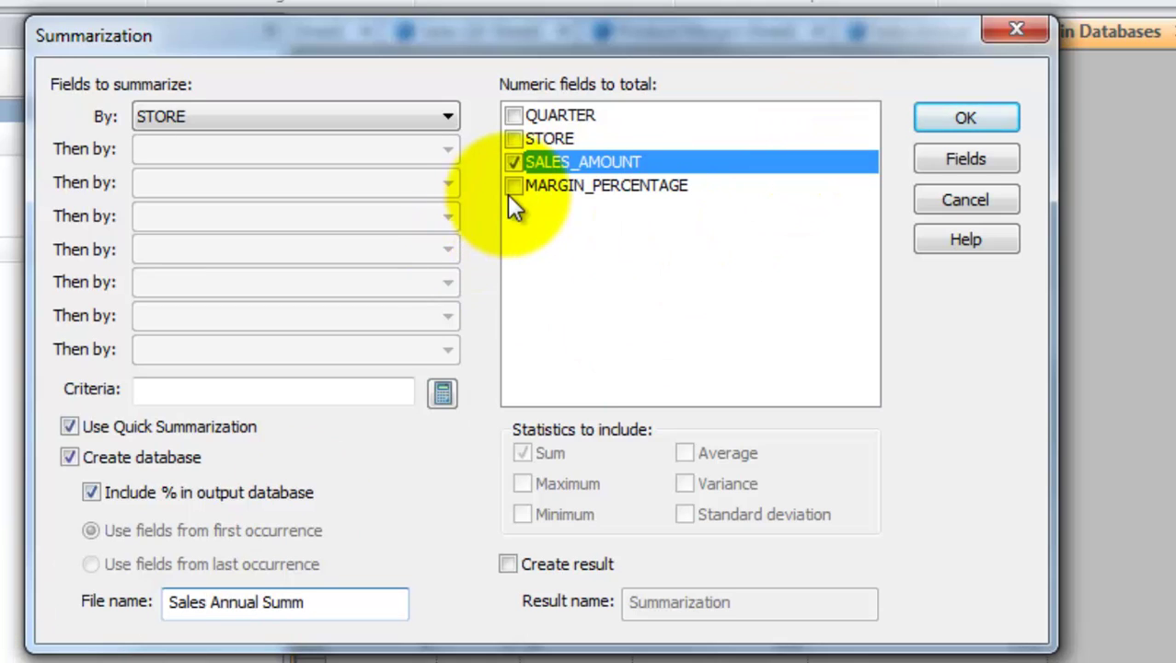
click(967, 119)
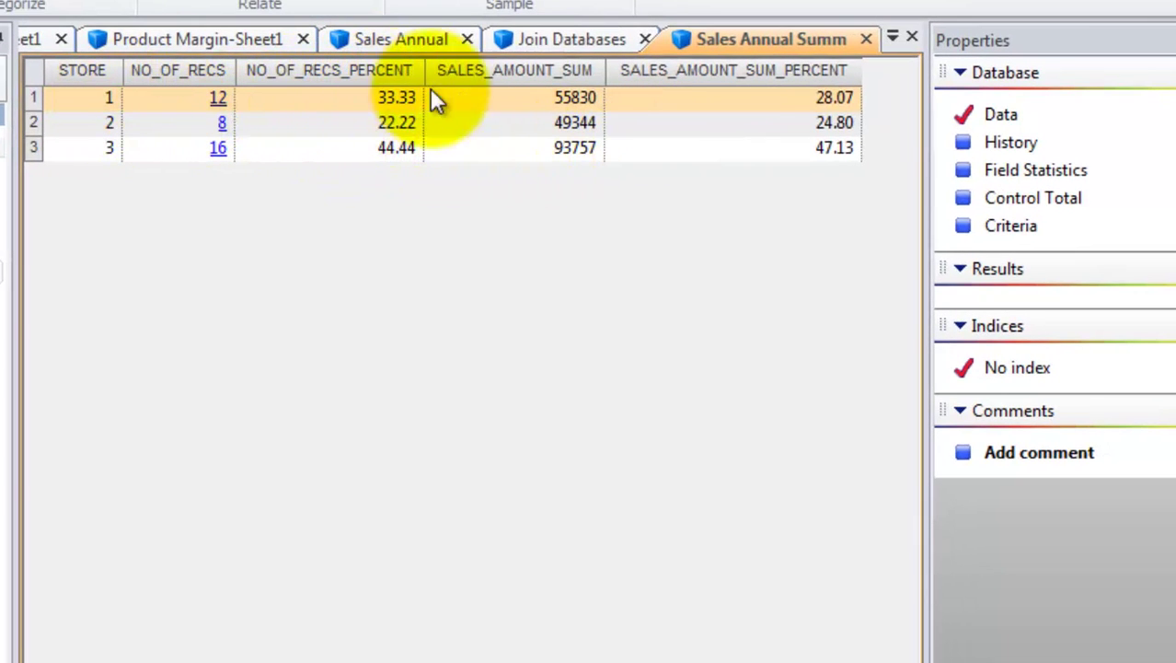
Examine the sales amount sums, record percentages and sales percentages per store in Sales Annual Summ
drag(593, 98, 526, 175)
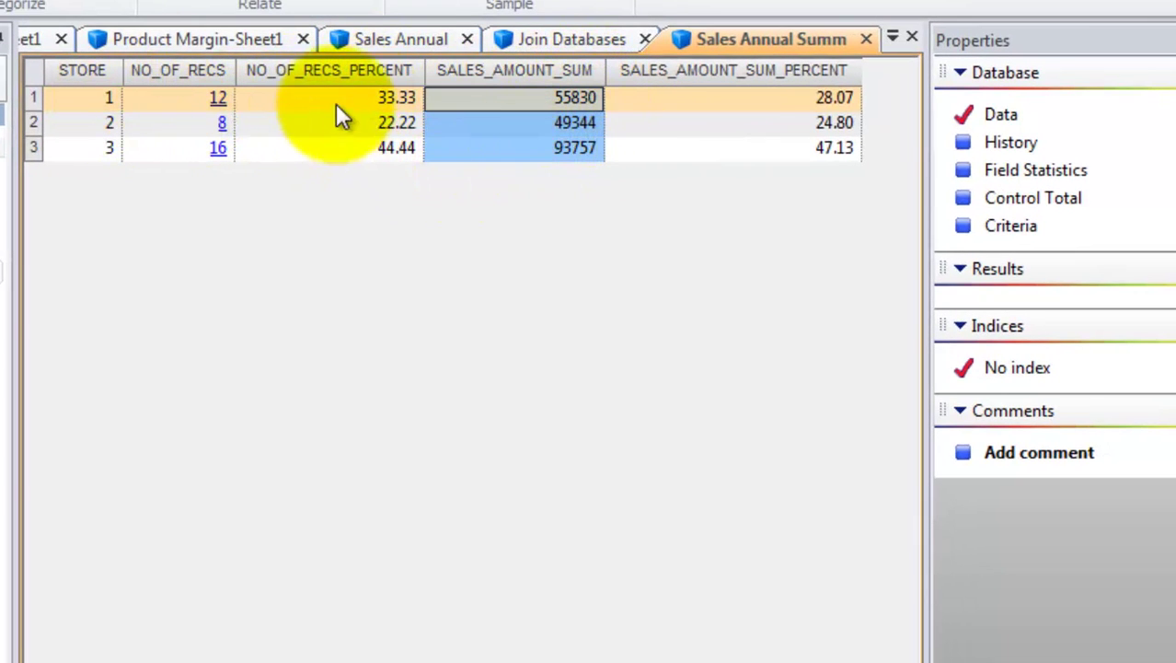
drag(368, 101, 364, 154)
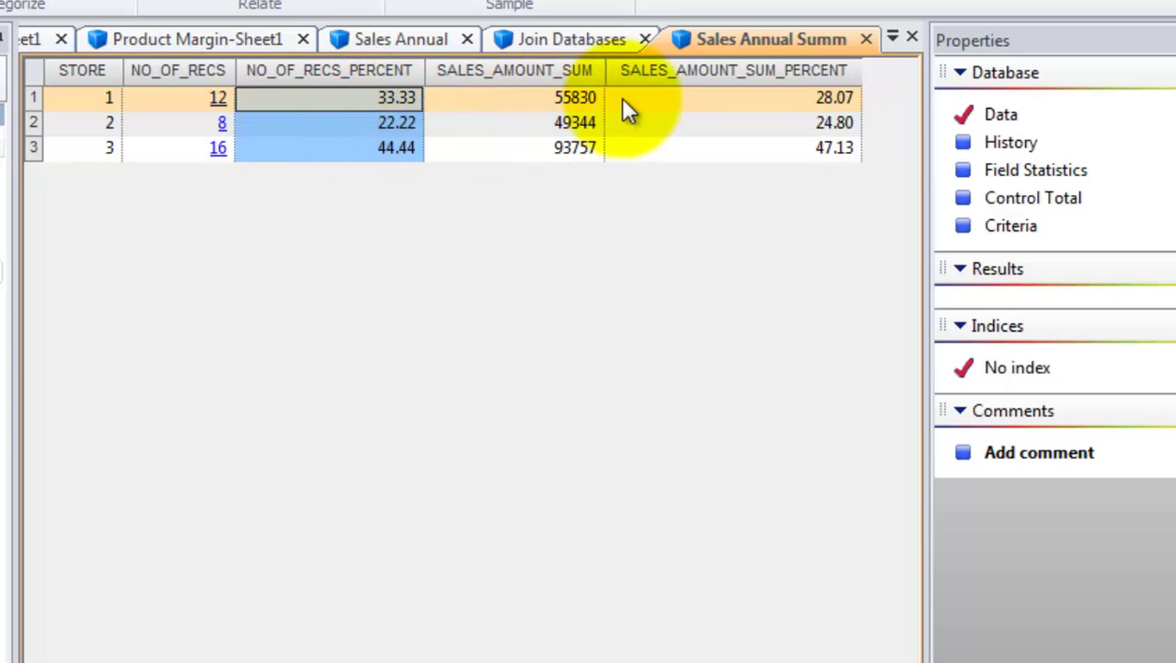
click(716, 131)
click(667, 149)
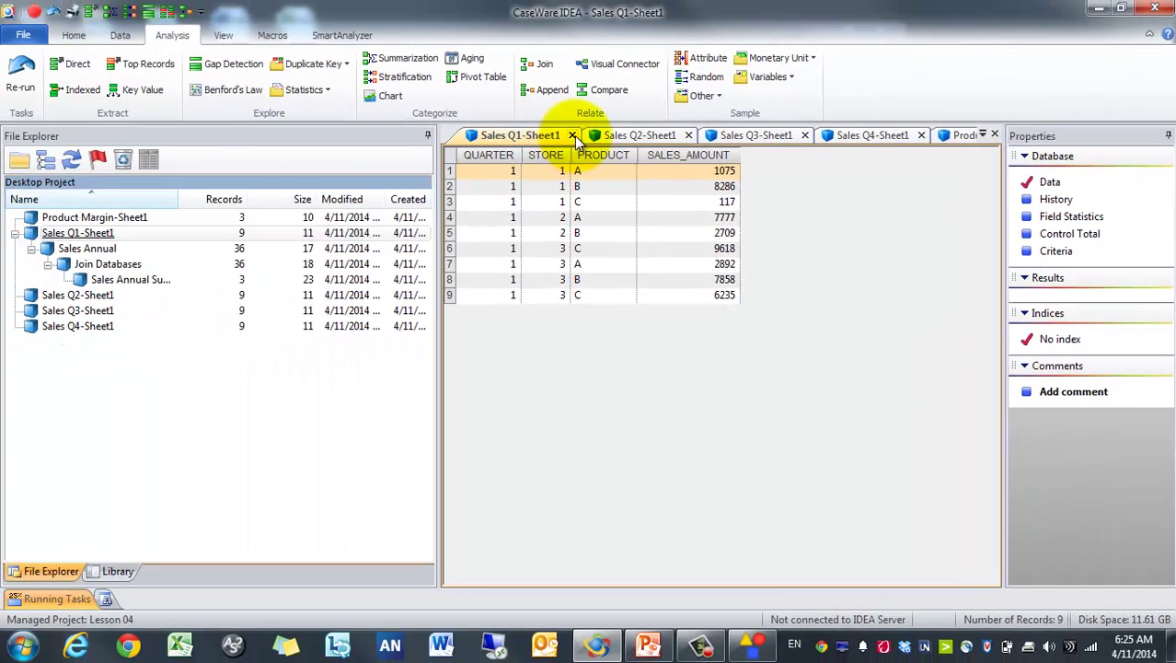
Close all open databases, including the quarterly sales sheets, Product Margin-Sheet1, Sales Annual, Join Databases and Sales Annual Summ
click(232, 38)
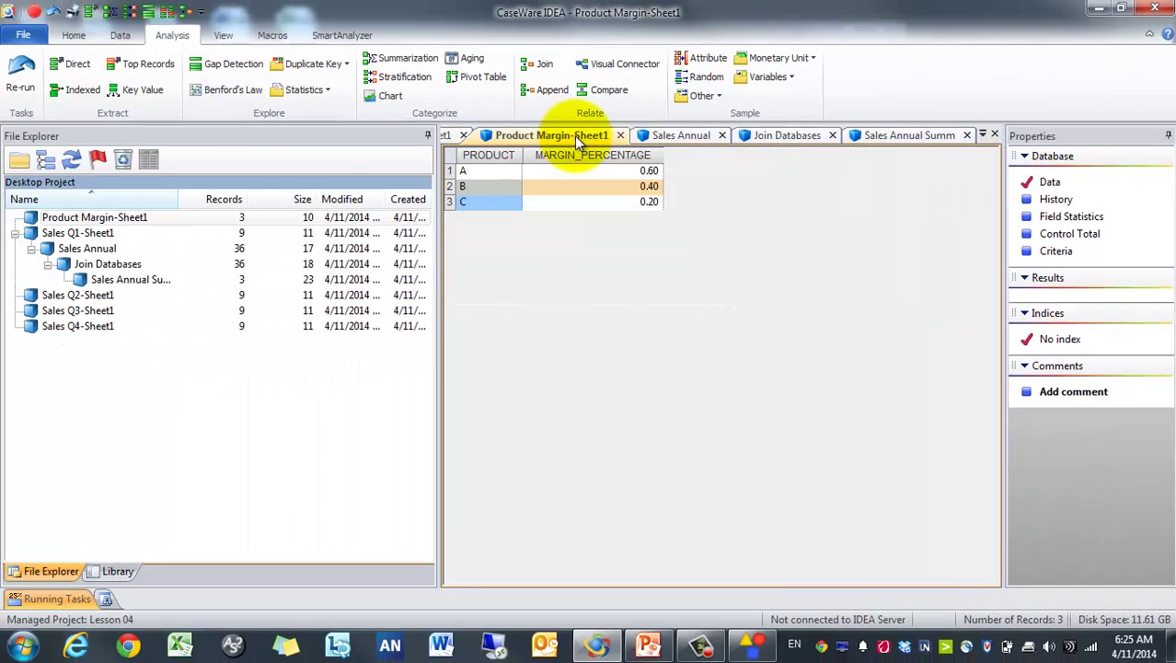
click(621, 136)
click(615, 136)
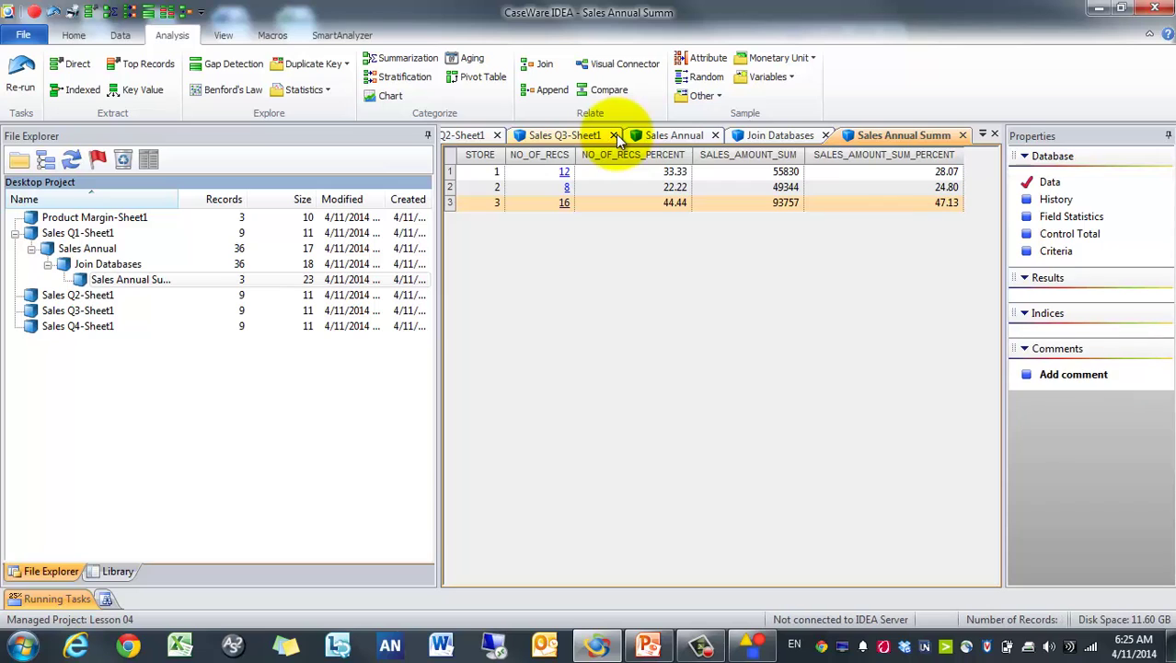
click(616, 135)
click(615, 135)
click(675, 136)
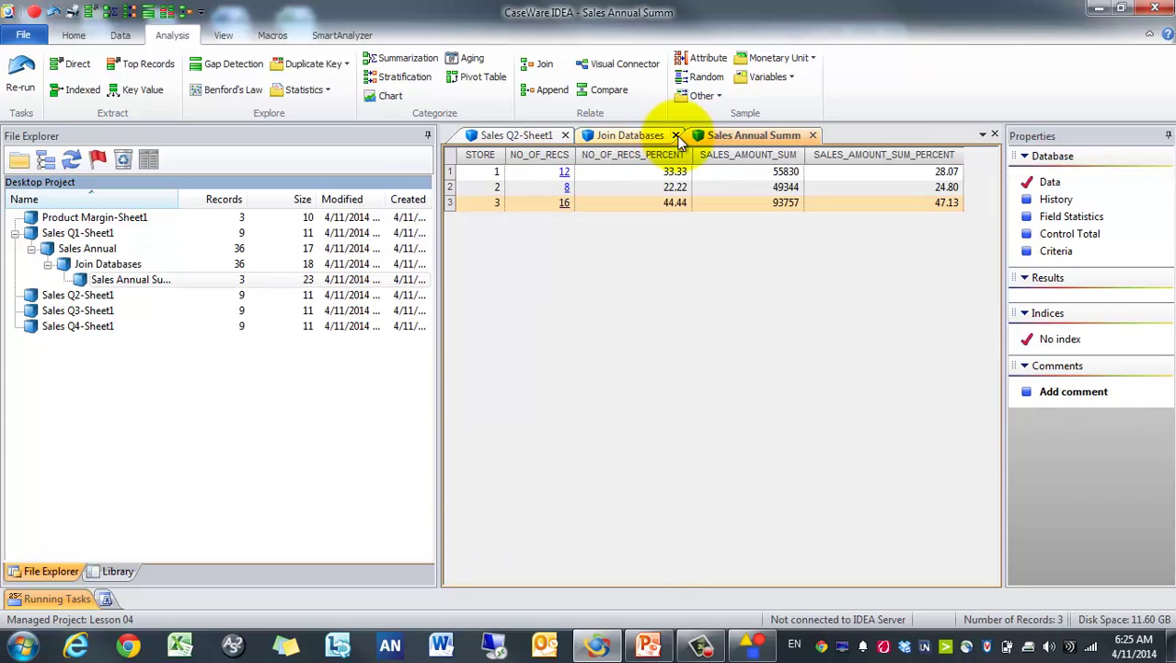
click(675, 135)
click(702, 136)
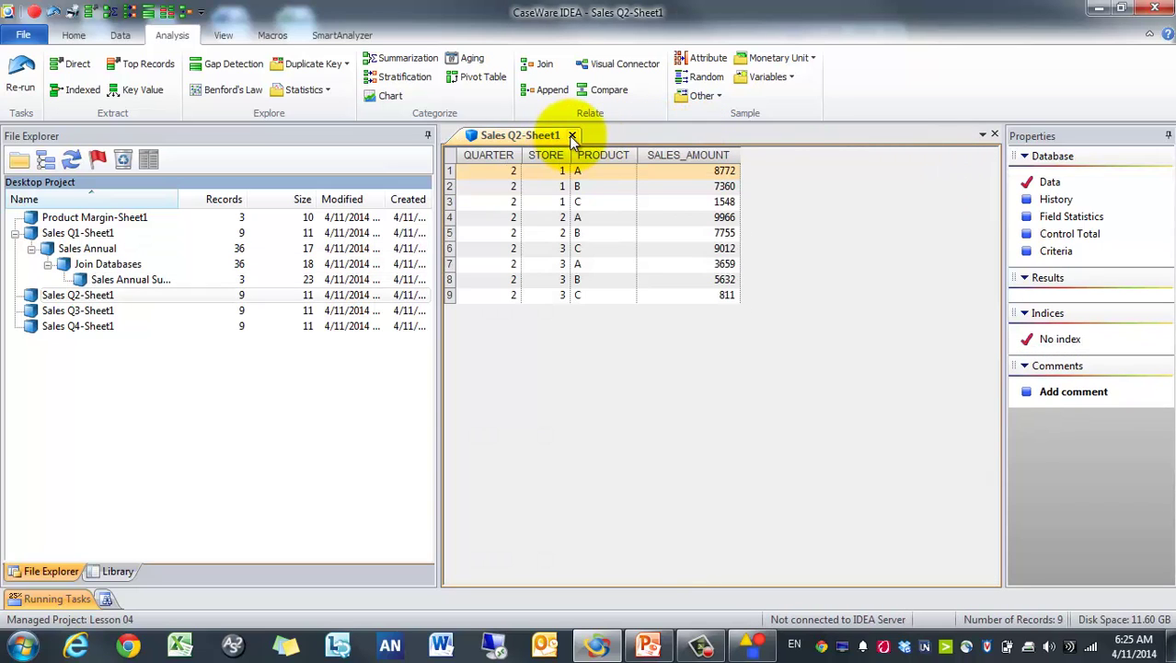
click(565, 135)
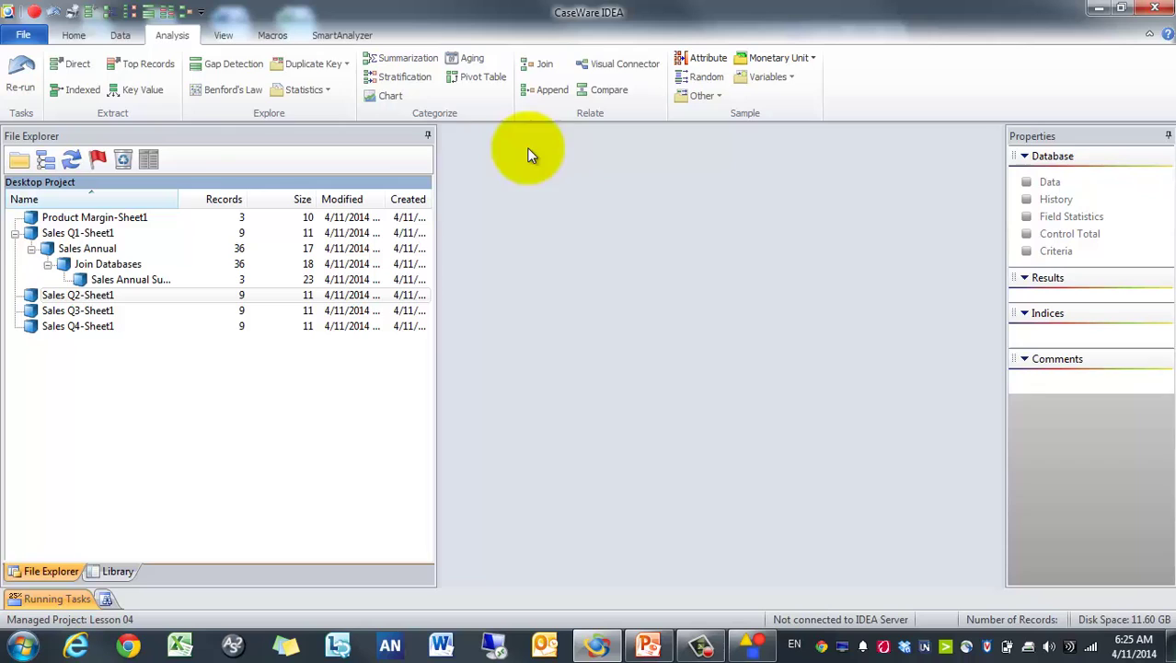
Open Sales Q1-Sheet1 and start a Visual Connector relation in an enlarged window with it as the primary database
double_click(98, 232)
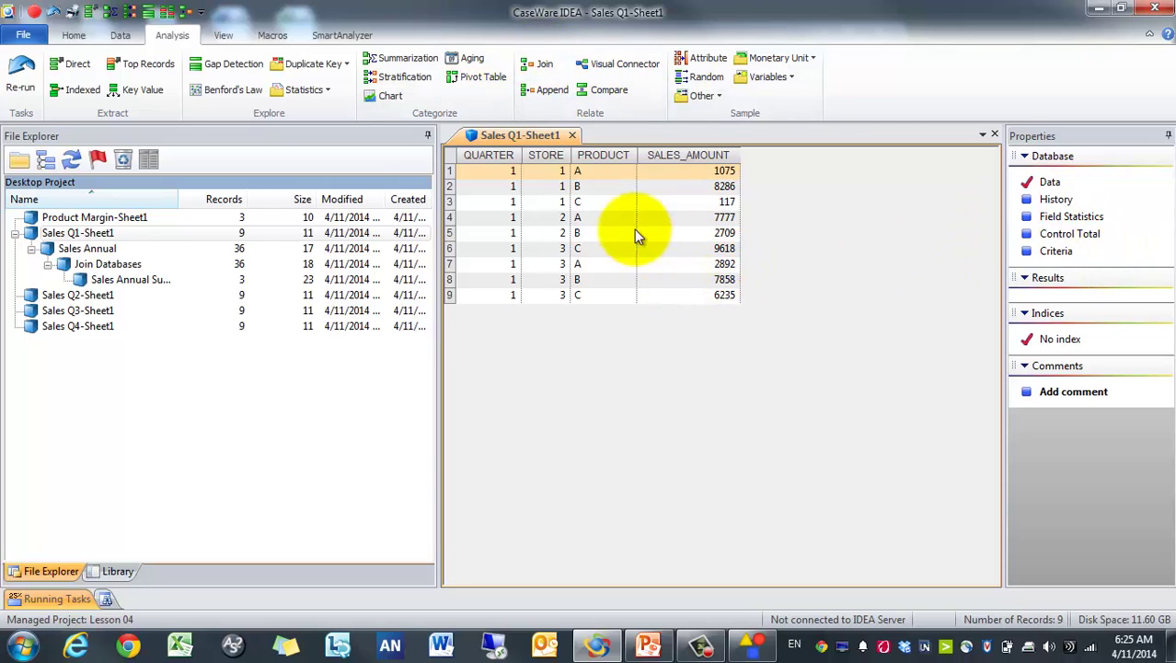
click(639, 67)
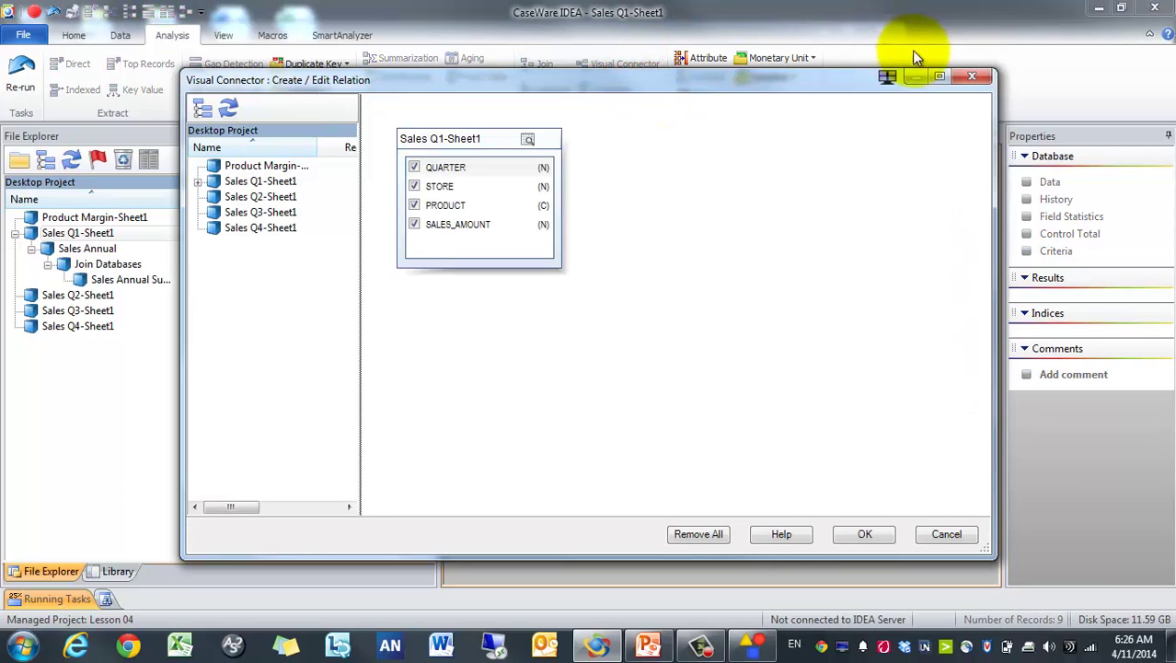
click(937, 77)
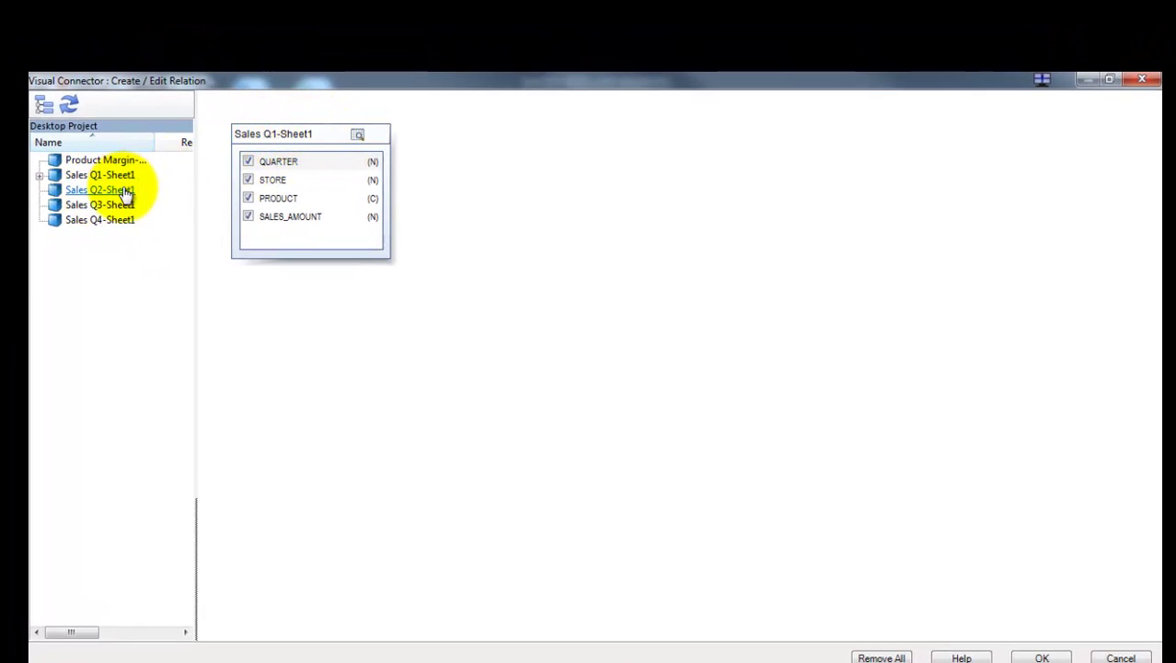
Add Sales Q2-Sheet1, Sales Q3-Sheet1 and Sales Q4-Sheet1 to the Visual Connector relation
double_click(124, 180)
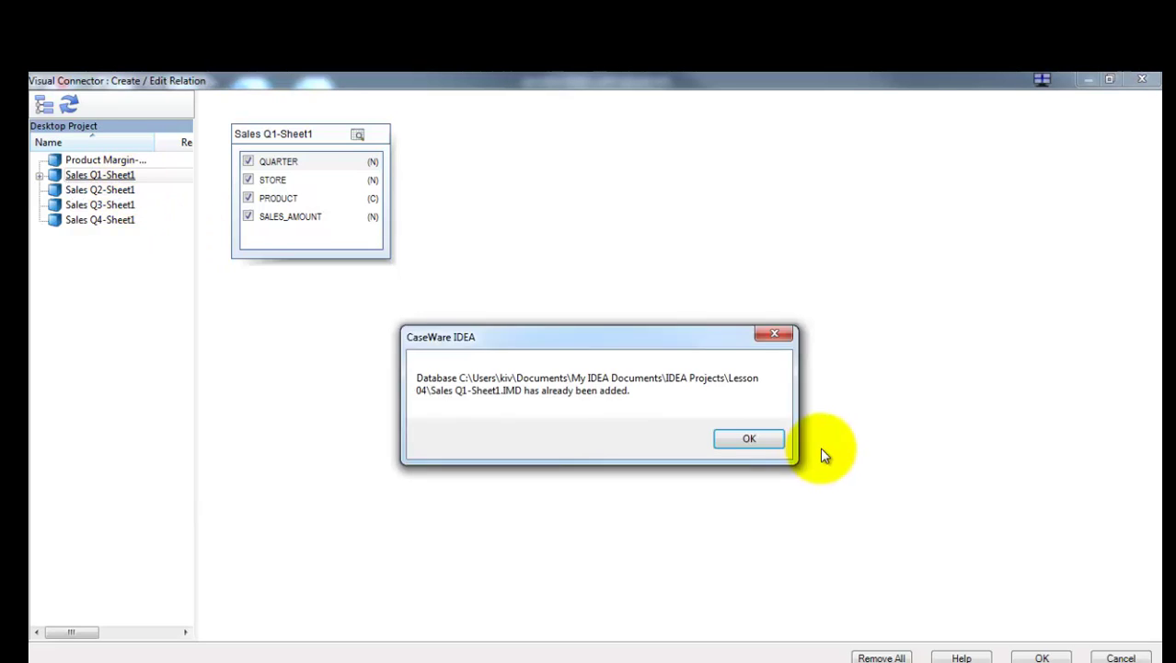
click(748, 440)
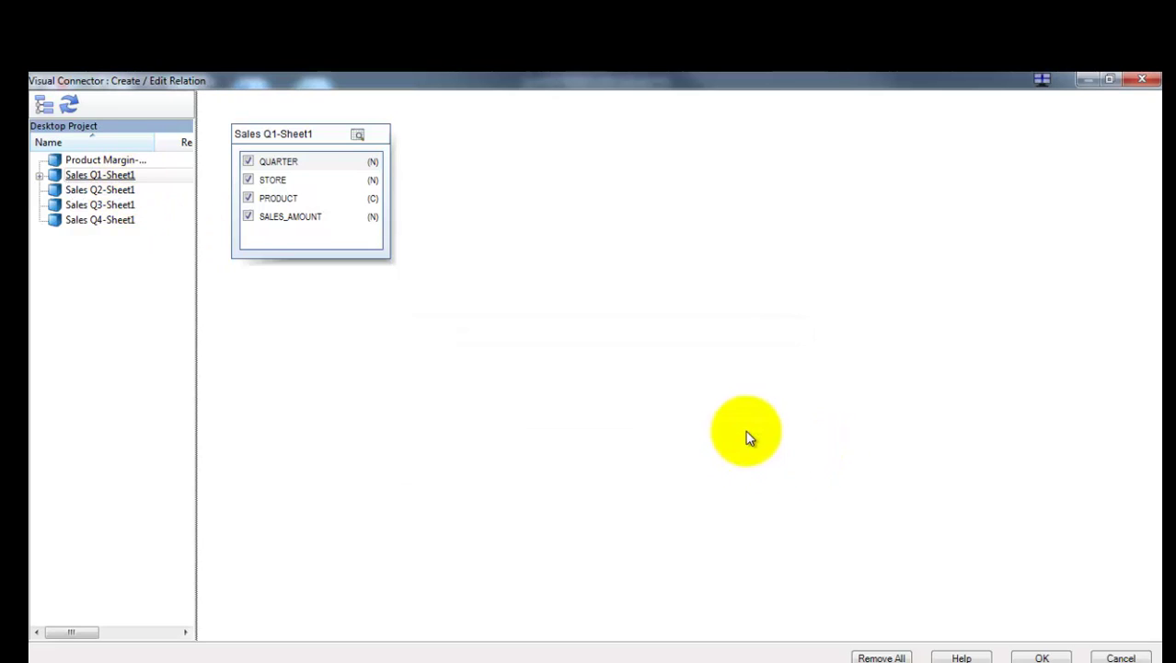
double_click(75, 190)
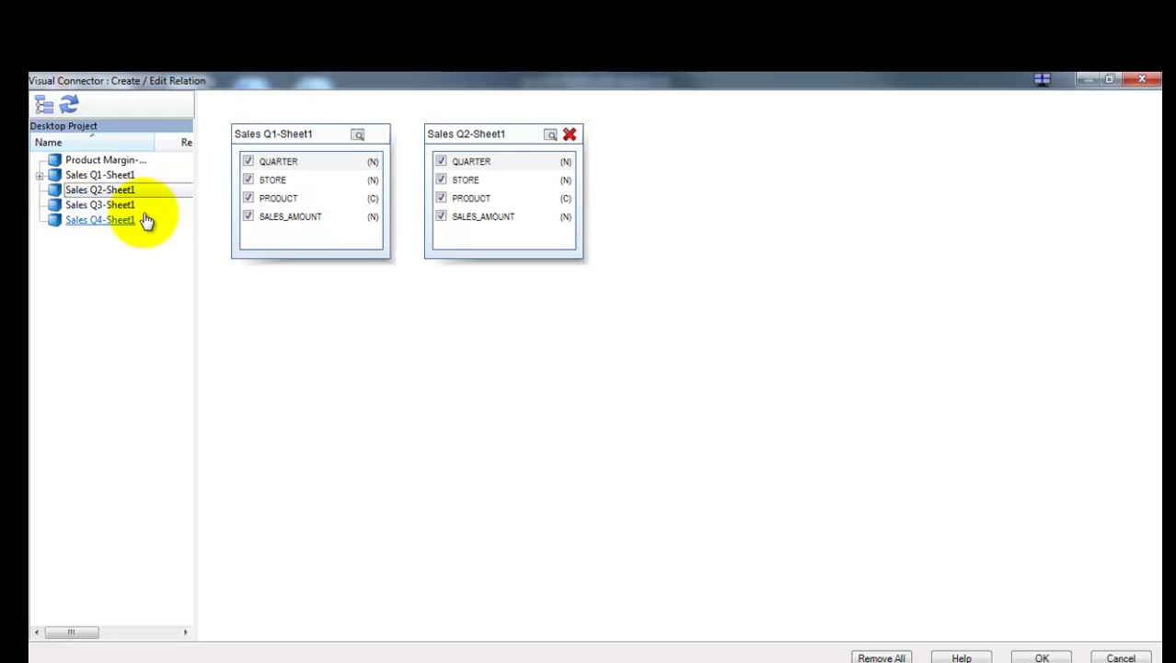
double_click(97, 205)
double_click(96, 219)
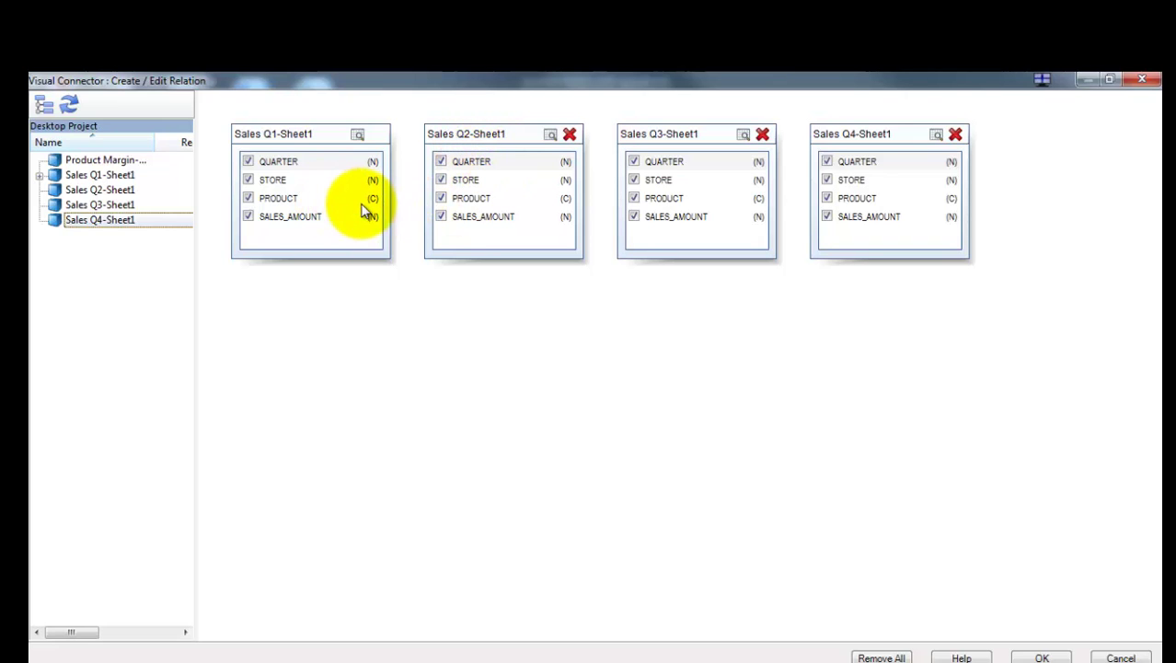
Link the PRODUCT field from Sales Q1-Sheet1 to Q2 and from Q2 to Q3, and try to link Q3 to Q4
drag(366, 201, 451, 203)
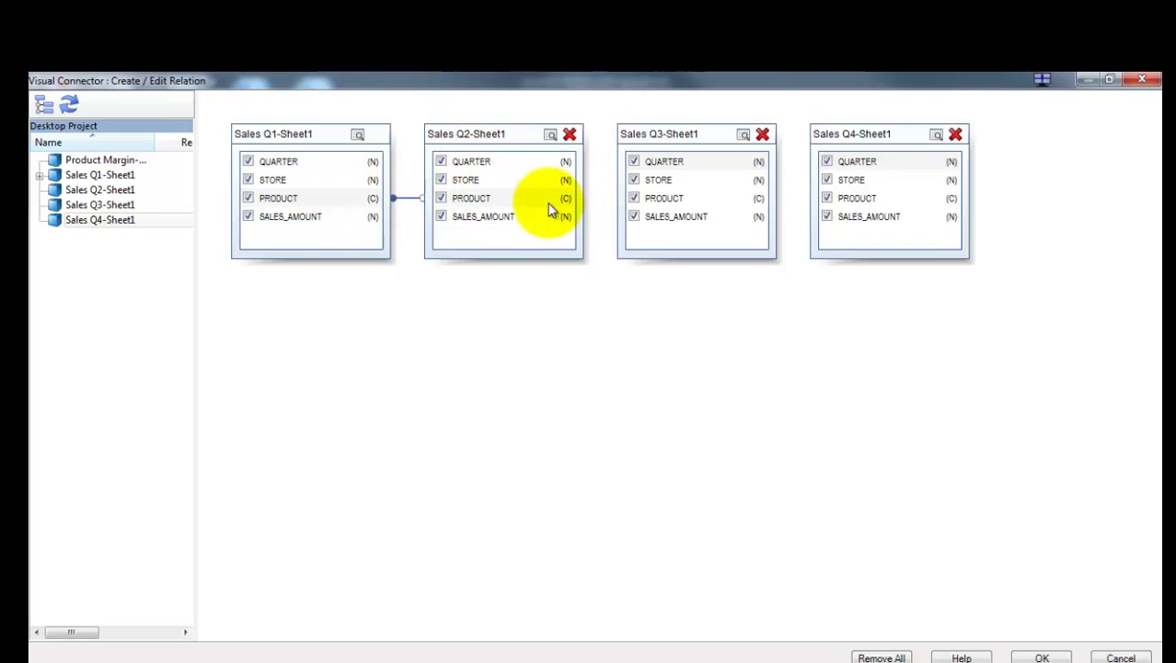
drag(547, 201, 649, 198)
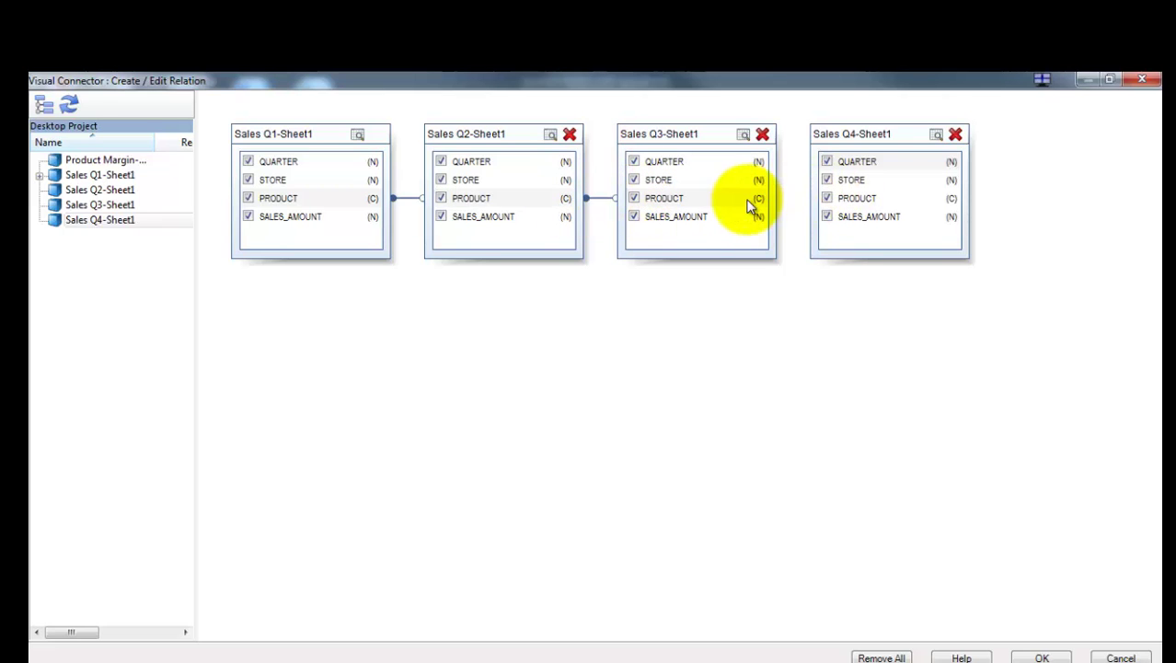
mouse_move(748, 207)
mouse_down()
mouse_move(828, 203)
mouse_move(769, 198)
mouse_up()
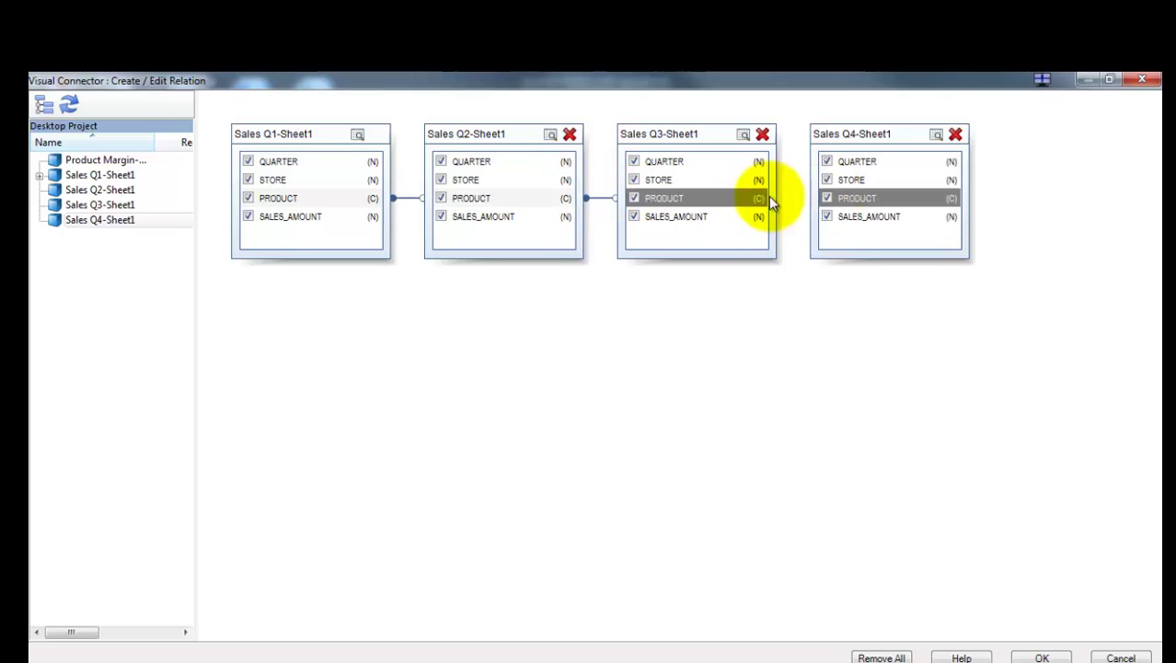
Exclude the QUARTER, STORE and PRODUCT fields of the Q2, Q3 and Q4 sheets from the output
click(440, 162)
click(441, 180)
click(441, 198)
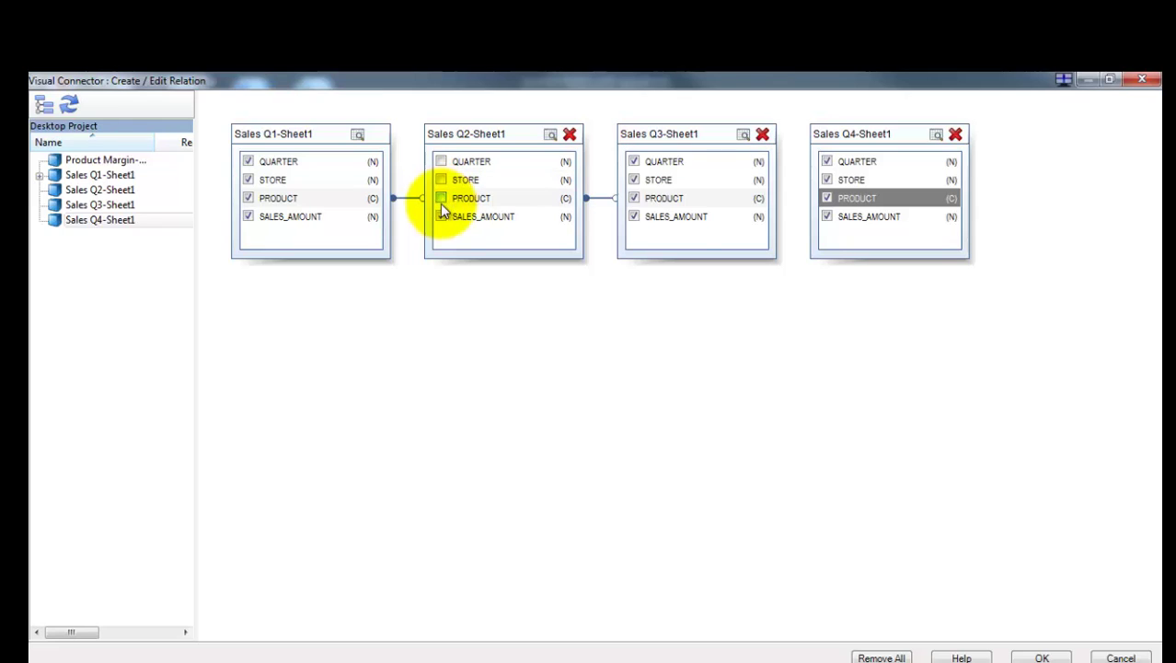
click(634, 161)
click(634, 180)
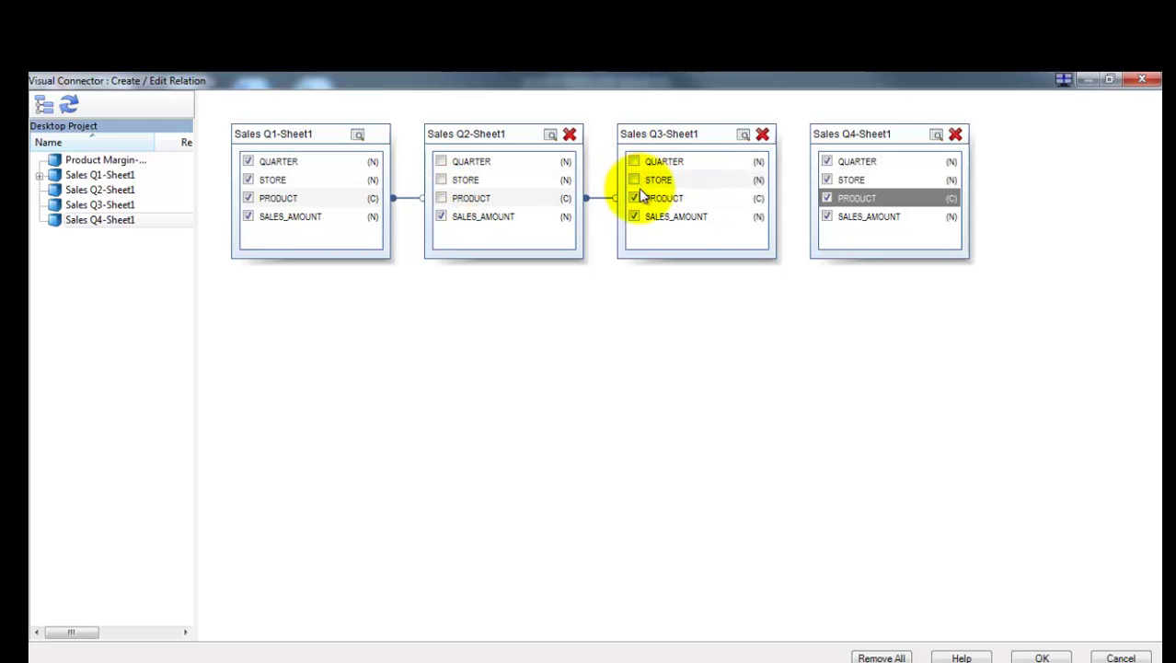
click(634, 198)
click(827, 161)
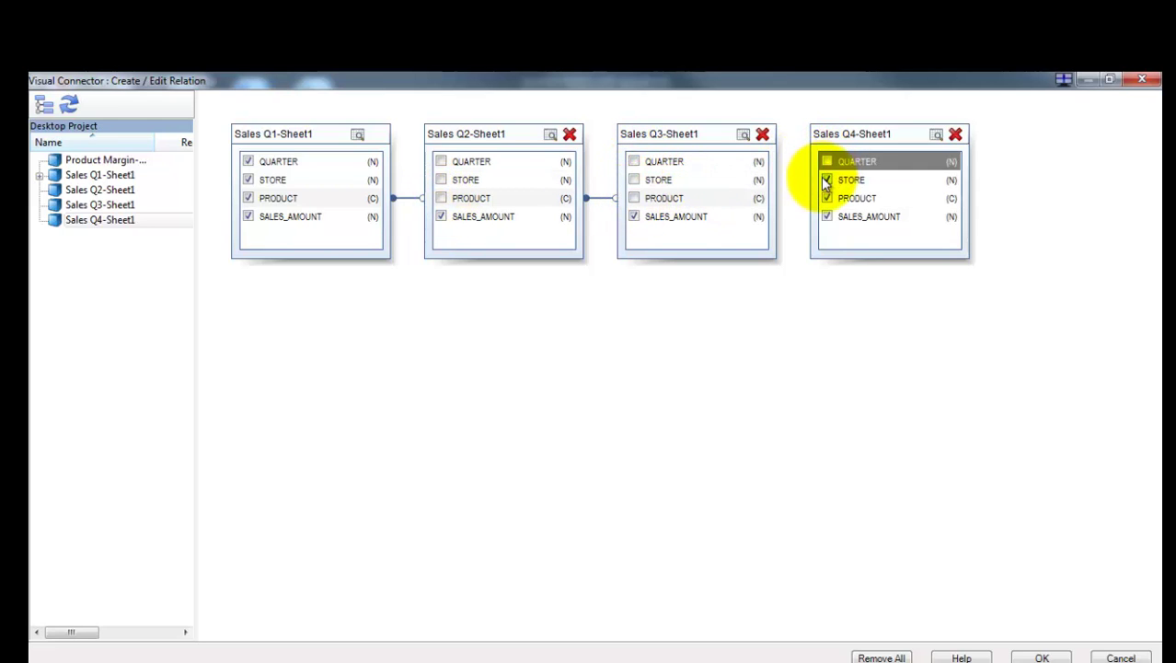
click(827, 180)
click(827, 198)
click(827, 198)
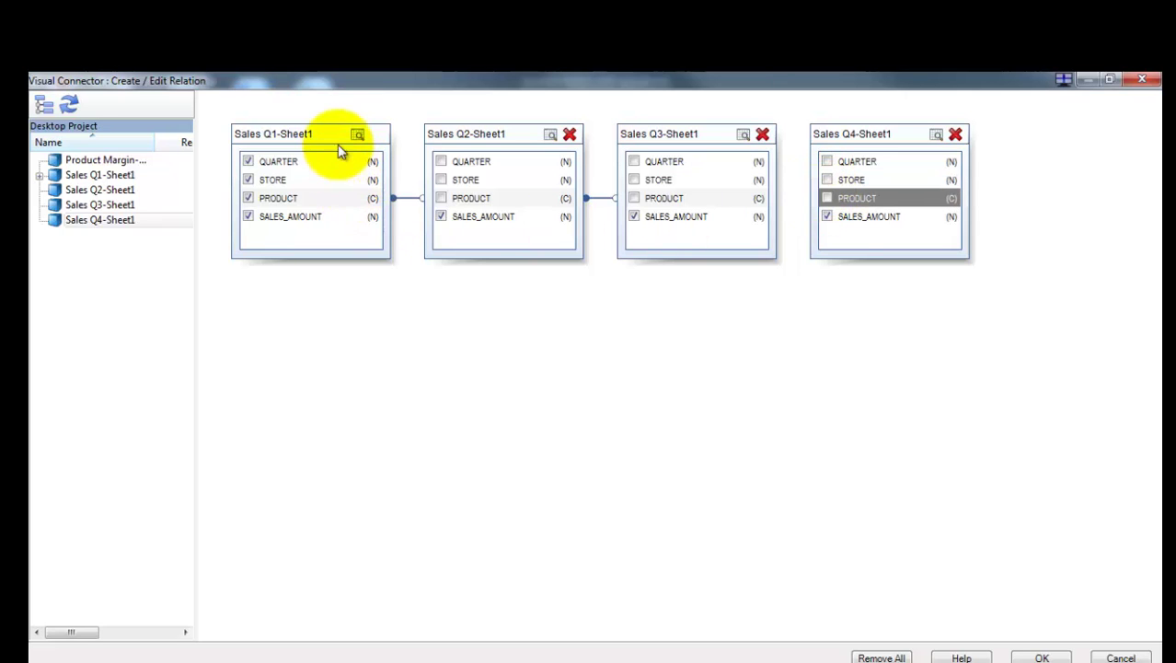
Include the QUARTER field of the Q2, Q3 and Q4 sheets in the output again, keeping it included for Q1
click(249, 162)
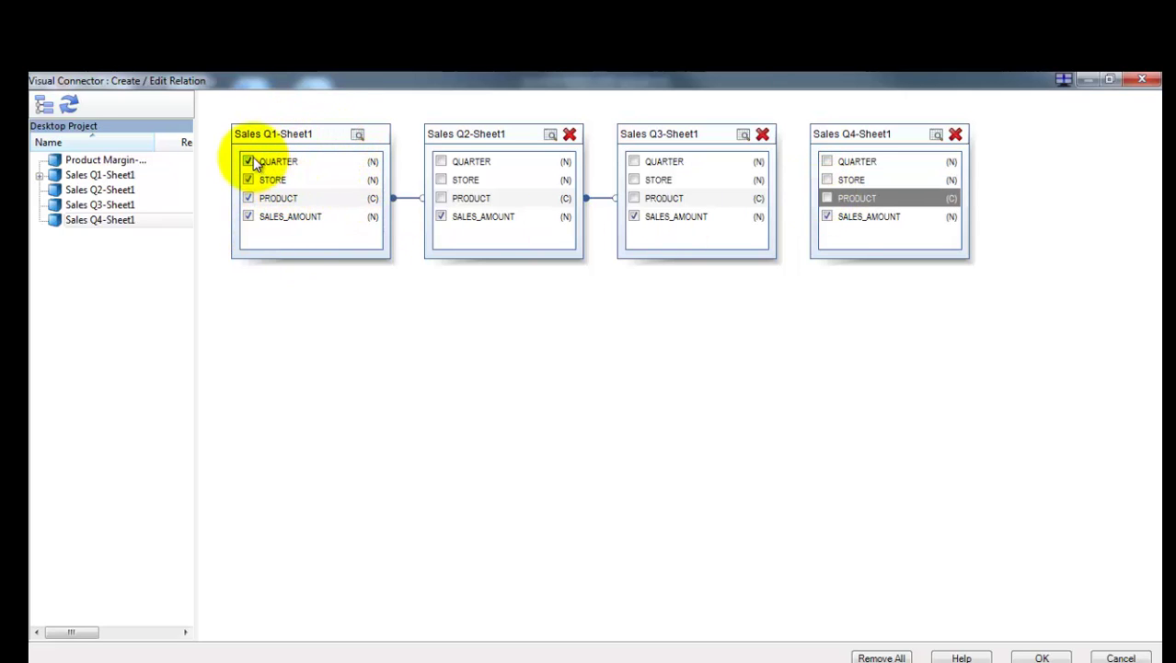
click(248, 162)
click(441, 161)
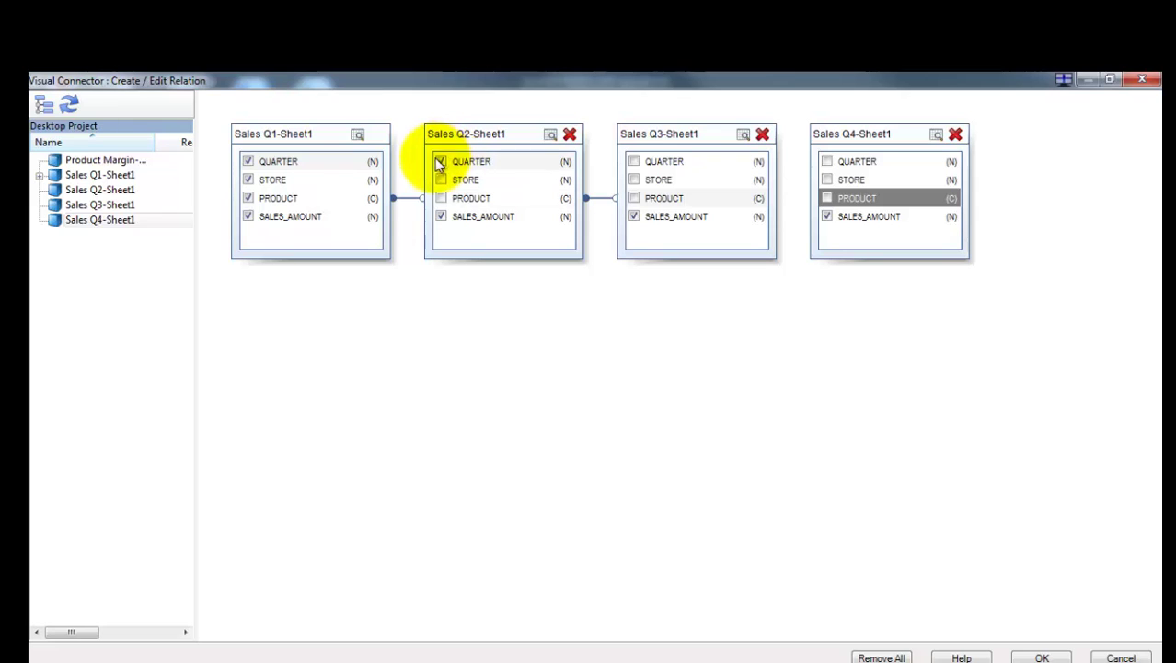
click(635, 161)
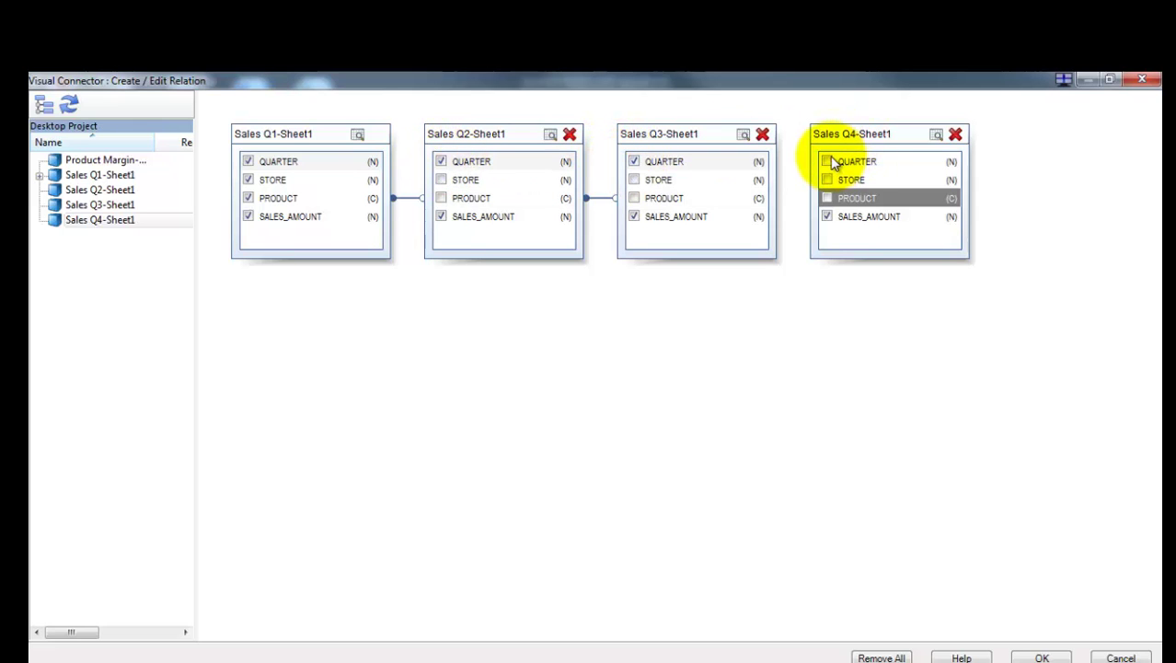
click(827, 162)
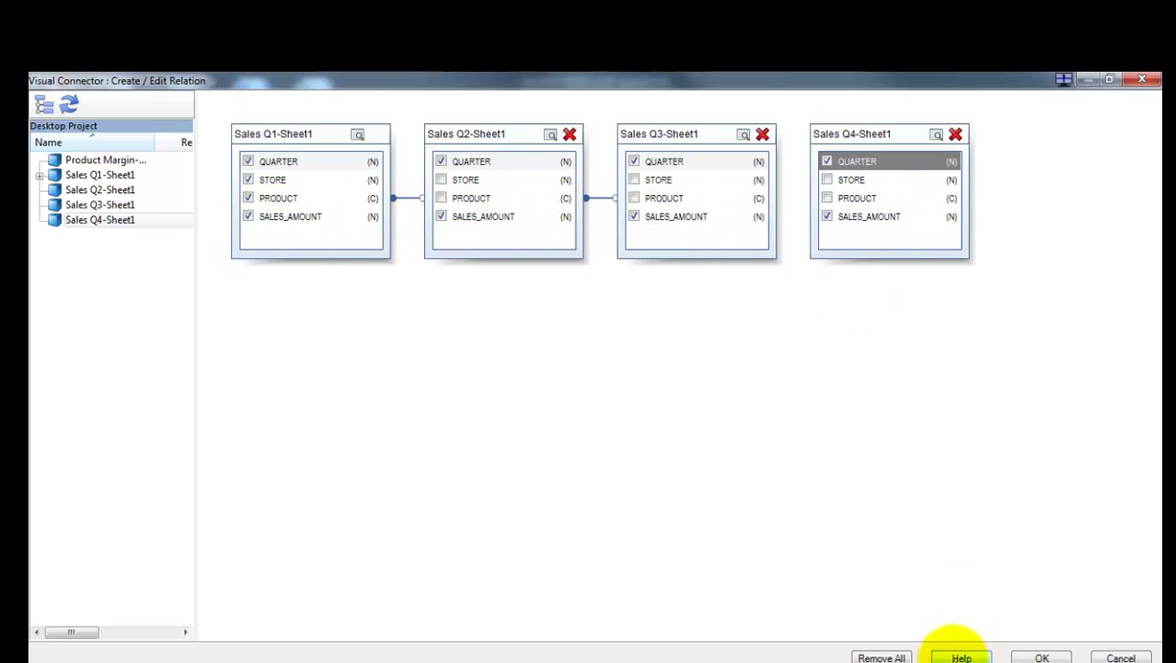
Create the connected database with matches only and name it Sales Annual Compare
click(1042, 657)
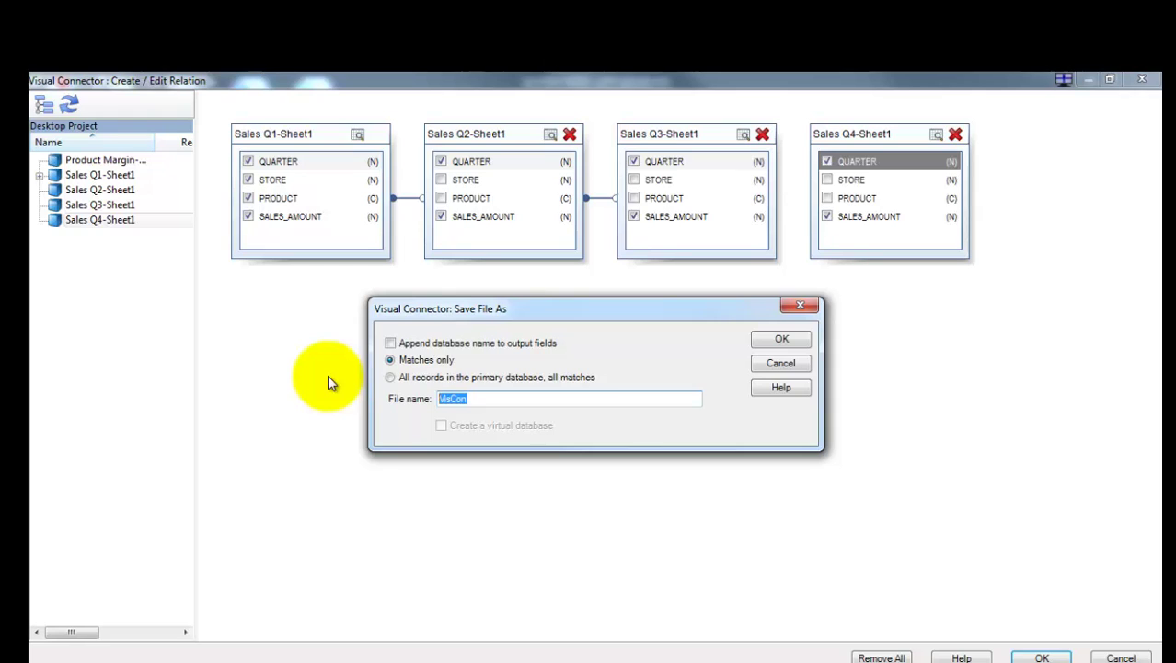
text(Sales Annual Compar)
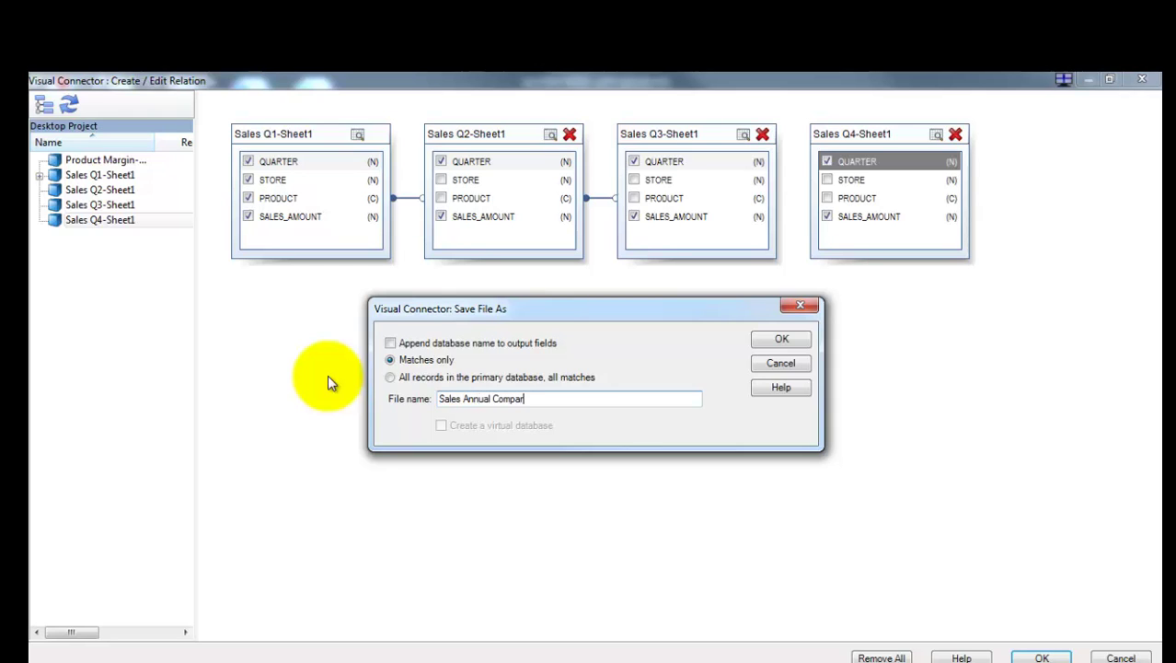
text(ed)
click(775, 339)
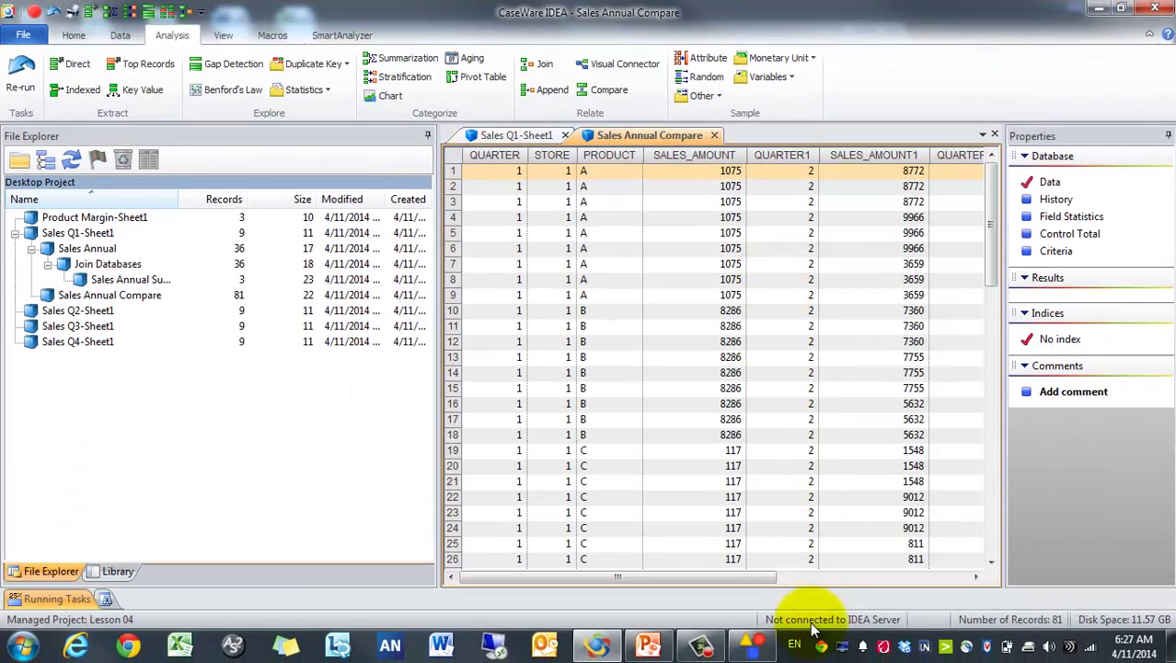
Examine the quarter and sales amount columns in Sales Annual Compare and review the match options for joining databases
click(872, 172)
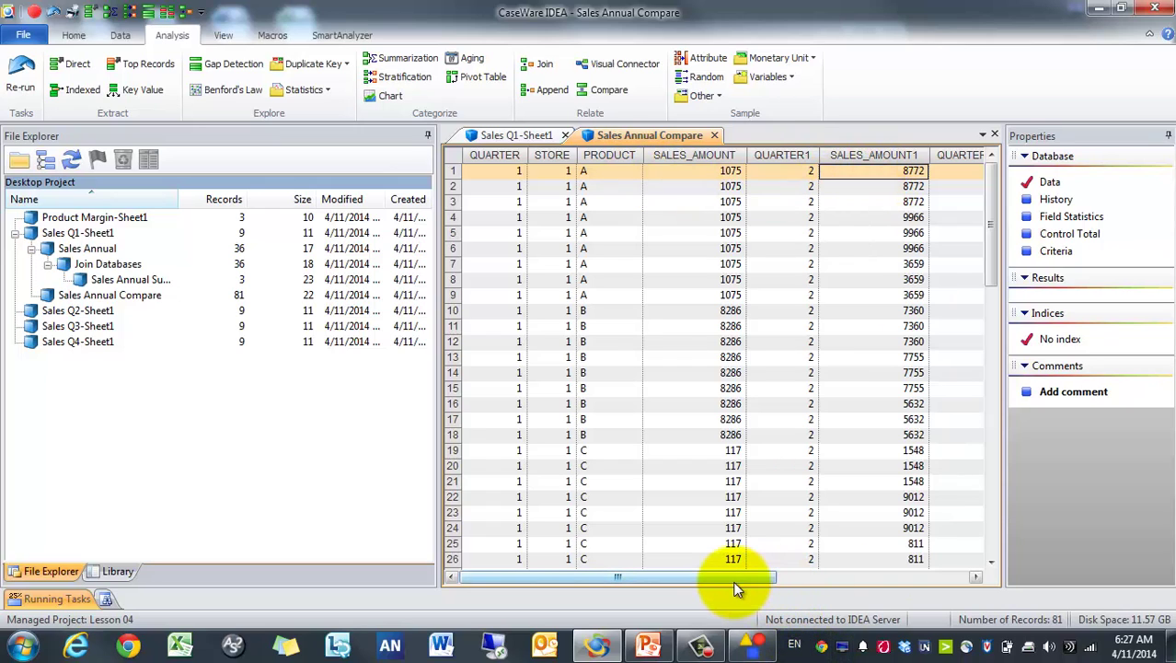
mouse_move(741, 578)
mouse_down()
mouse_move(969, 577)
mouse_move(737, 584)
mouse_up()
right_click(872, 157)
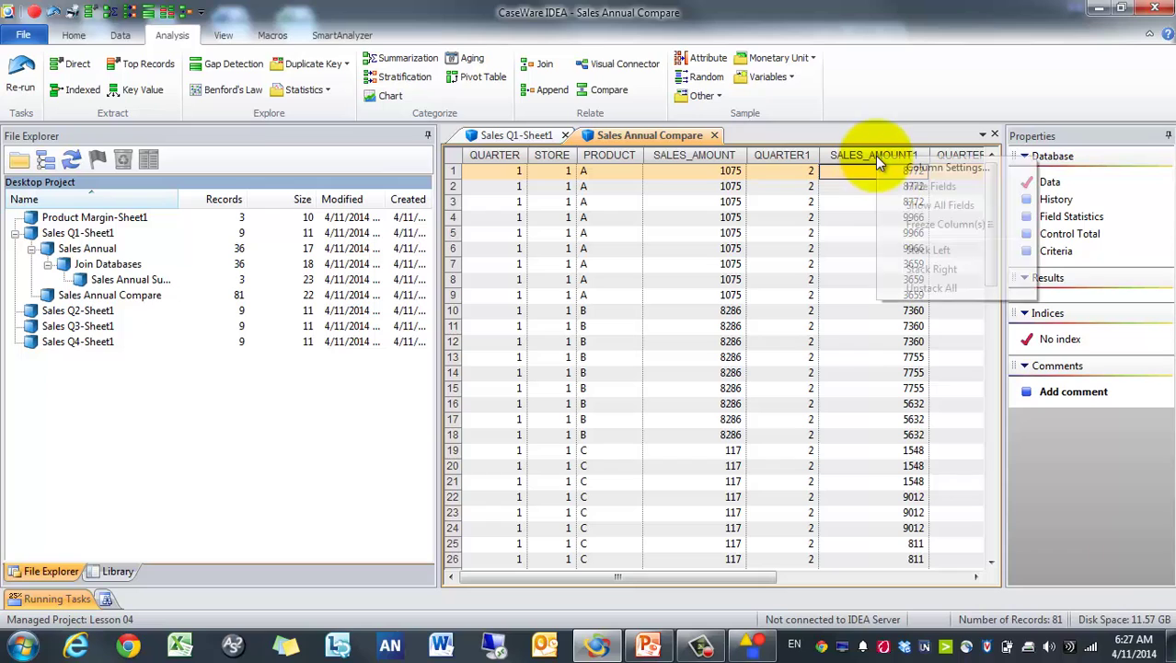
click(848, 202)
click(869, 174)
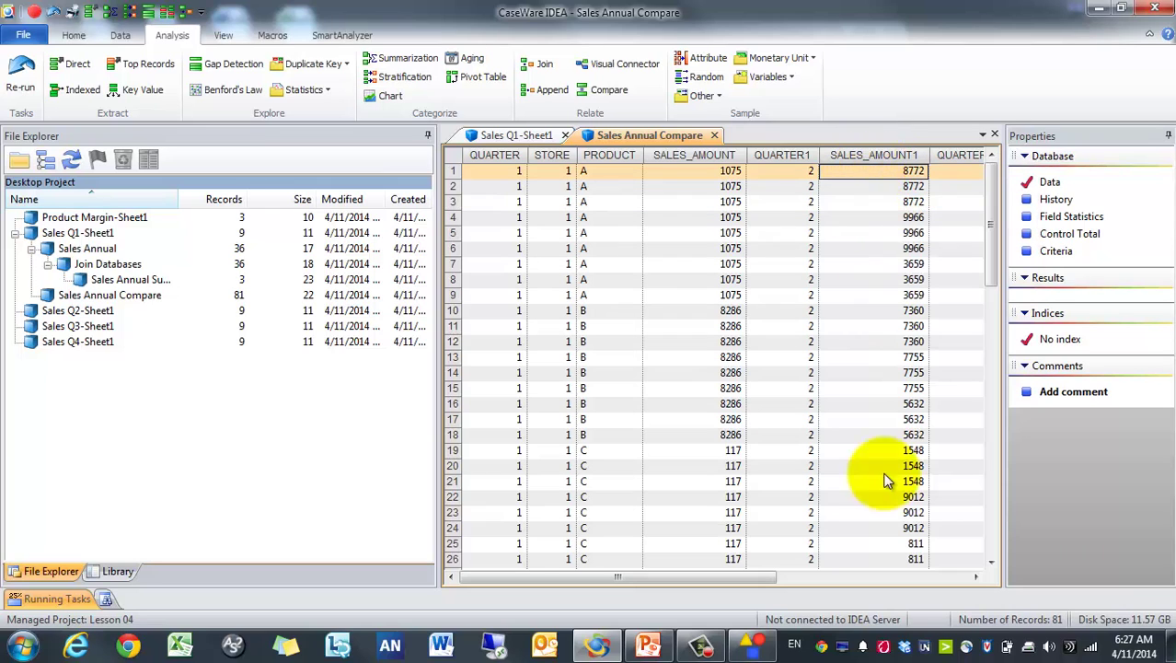
click(940, 578)
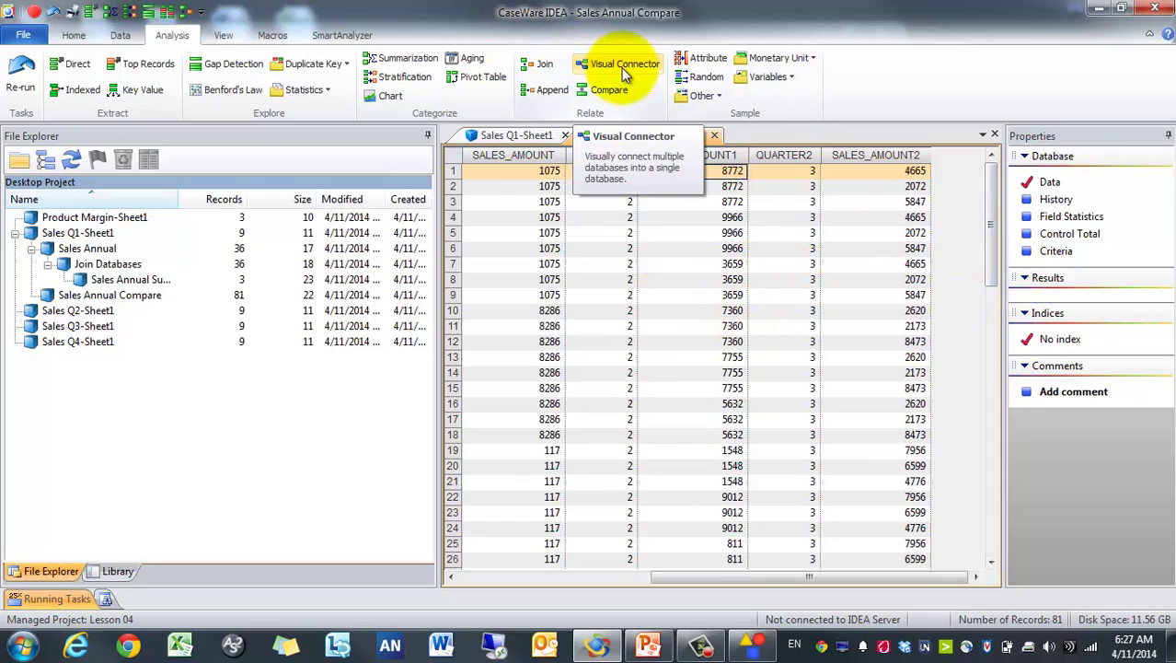
click(546, 66)
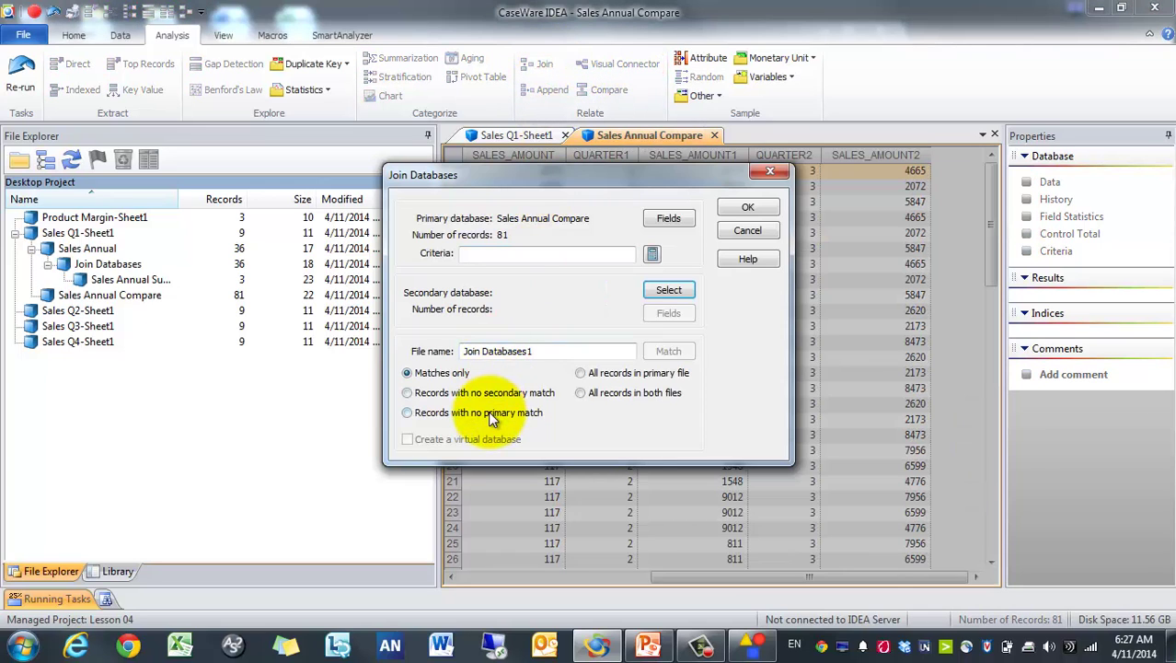
click(771, 173)
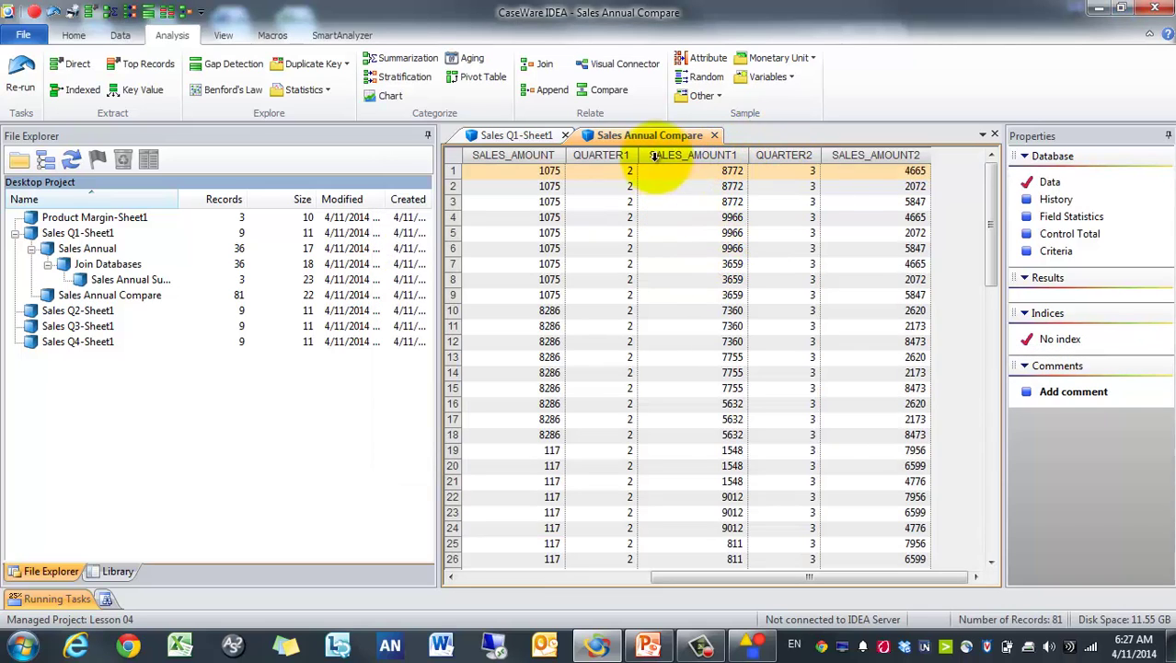
Start a database comparison with Sales Q1-Sheet1 as primary and Sales Q2-Sheet1 as secondary database
click(63, 237)
click(63, 235)
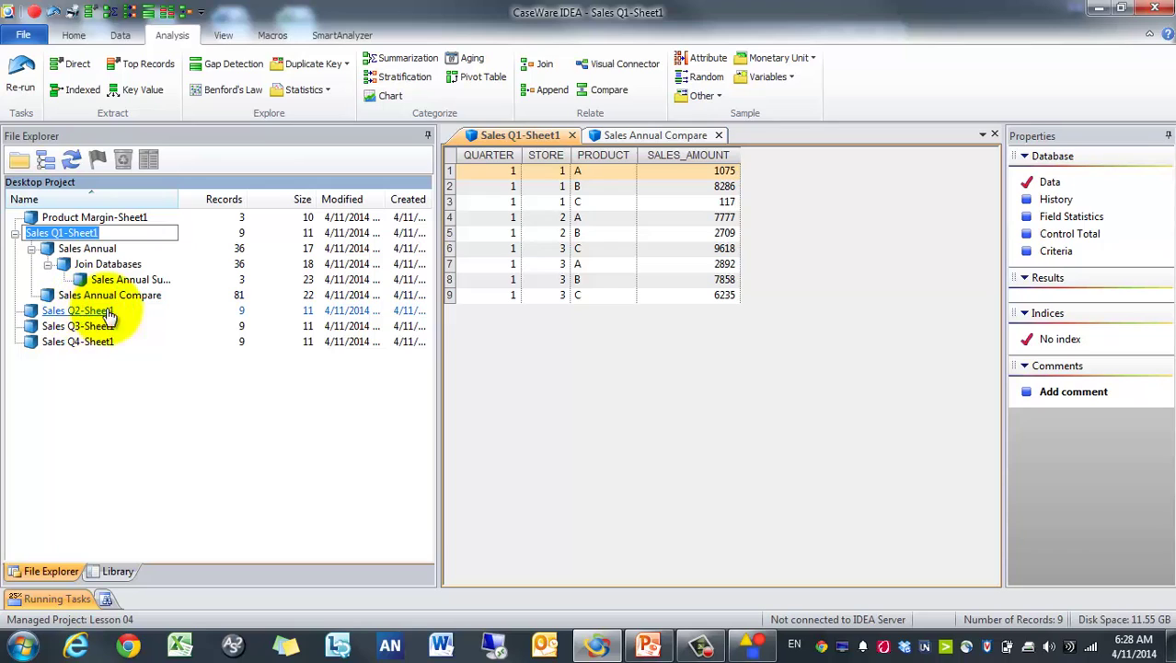
click(607, 90)
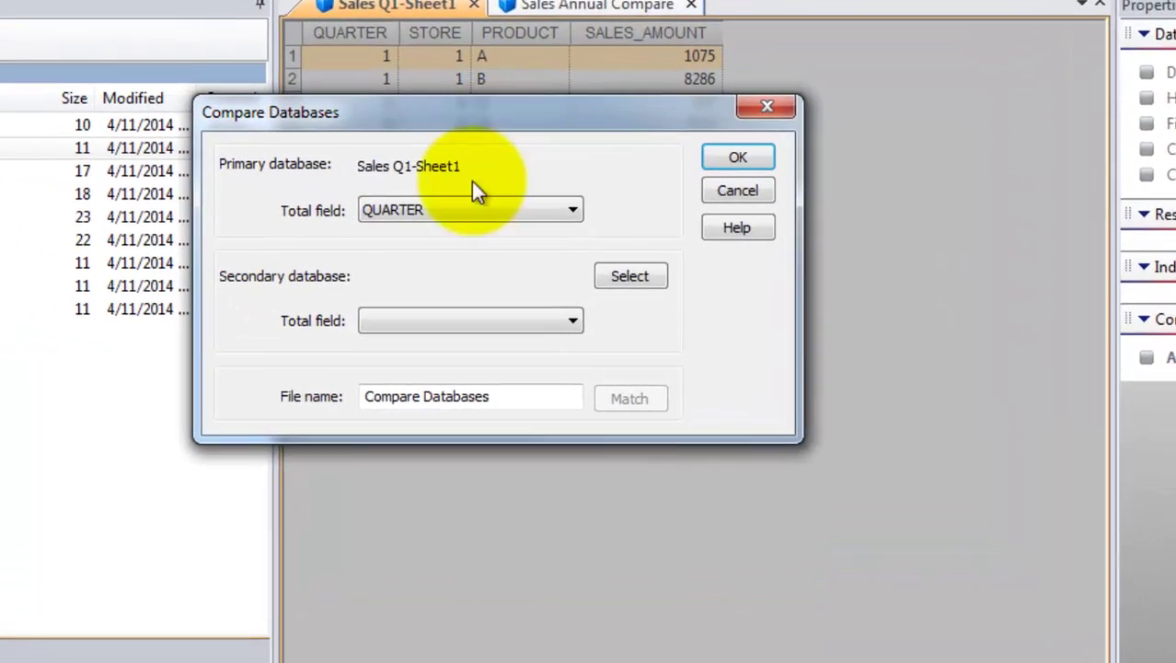
click(628, 275)
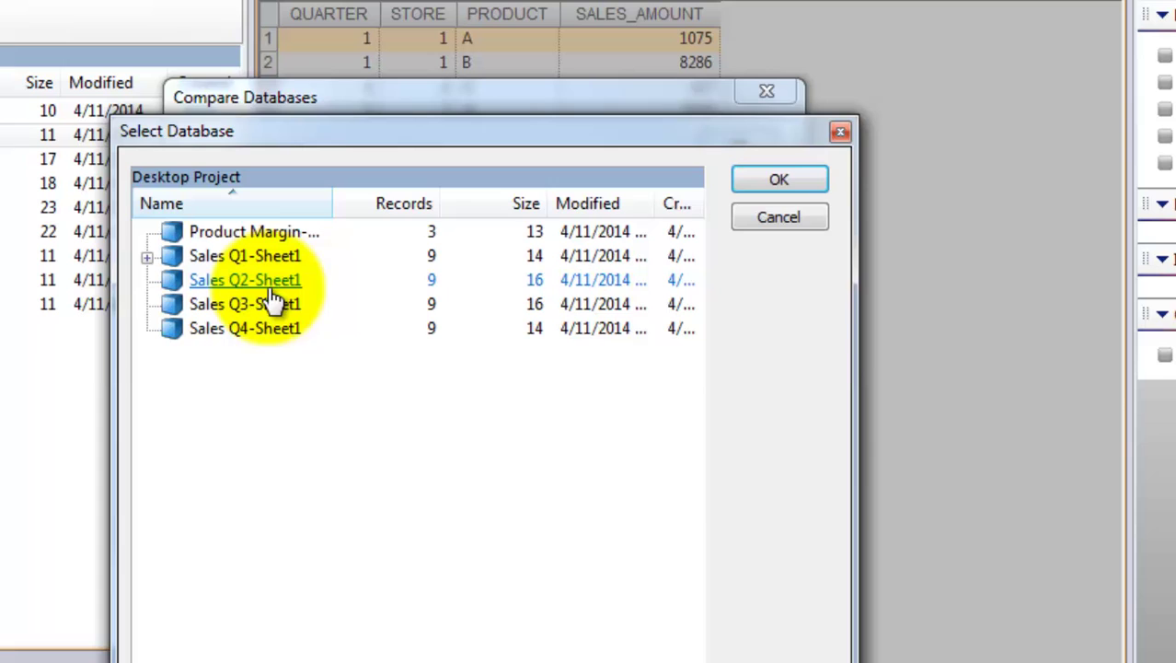
double_click(271, 285)
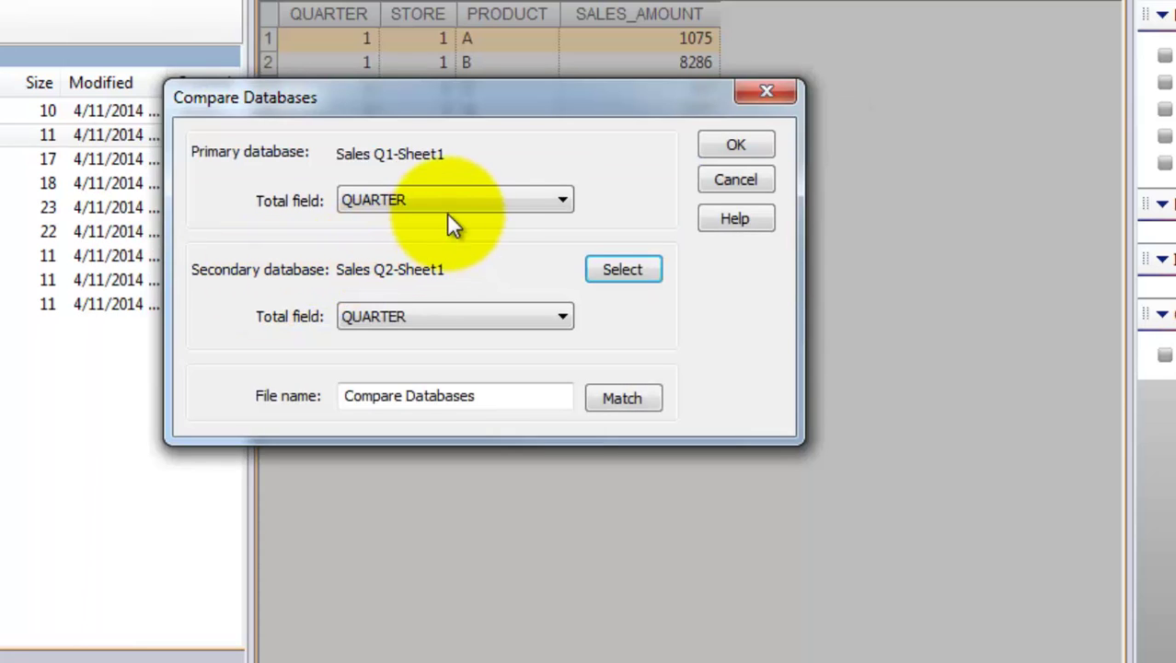
Set the total field to SALES_AMOUNT for both the primary and the secondary database
click(483, 197)
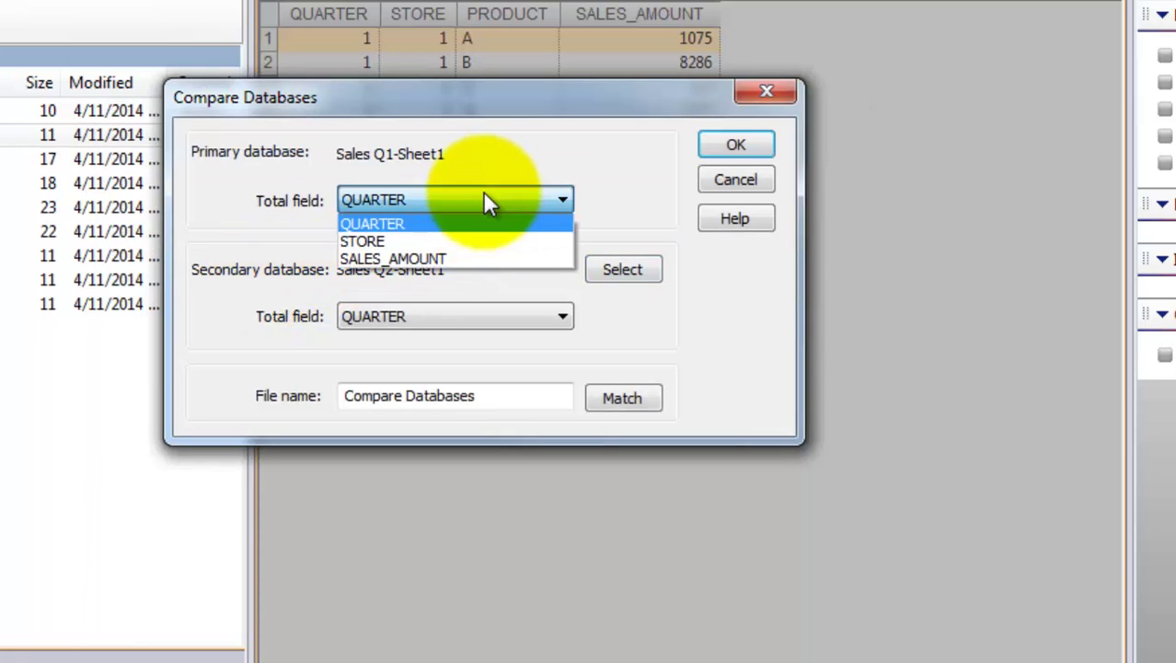
click(443, 259)
click(440, 316)
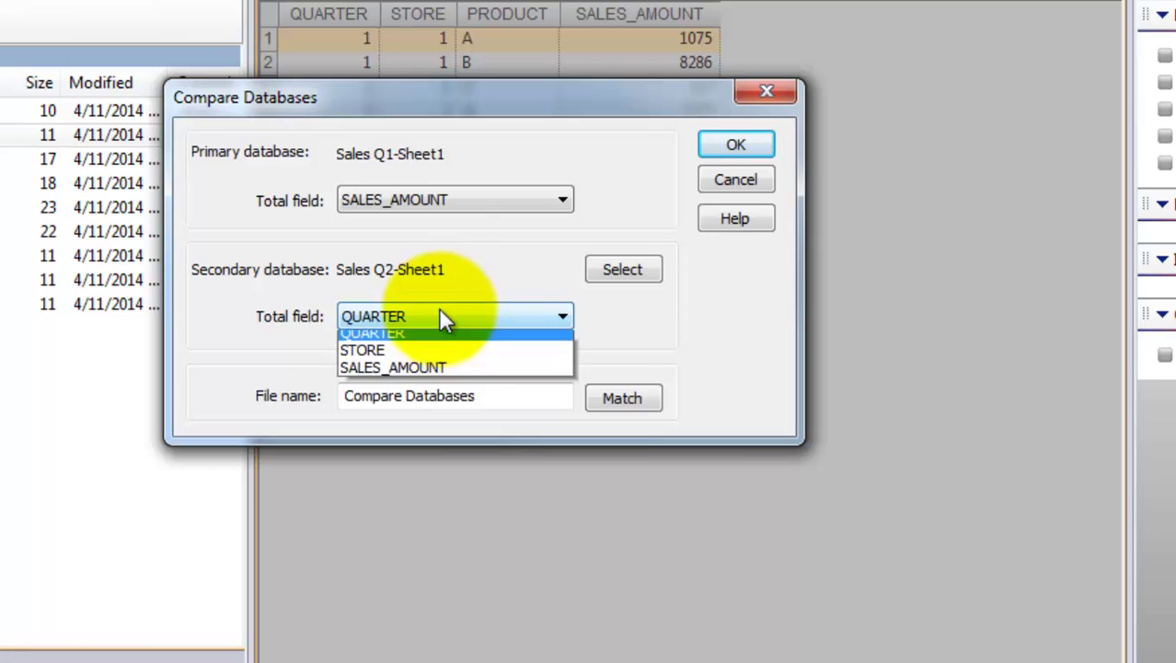
click(413, 375)
Name the comparison output file Sales Q1 vs. Q2
key(Tab)
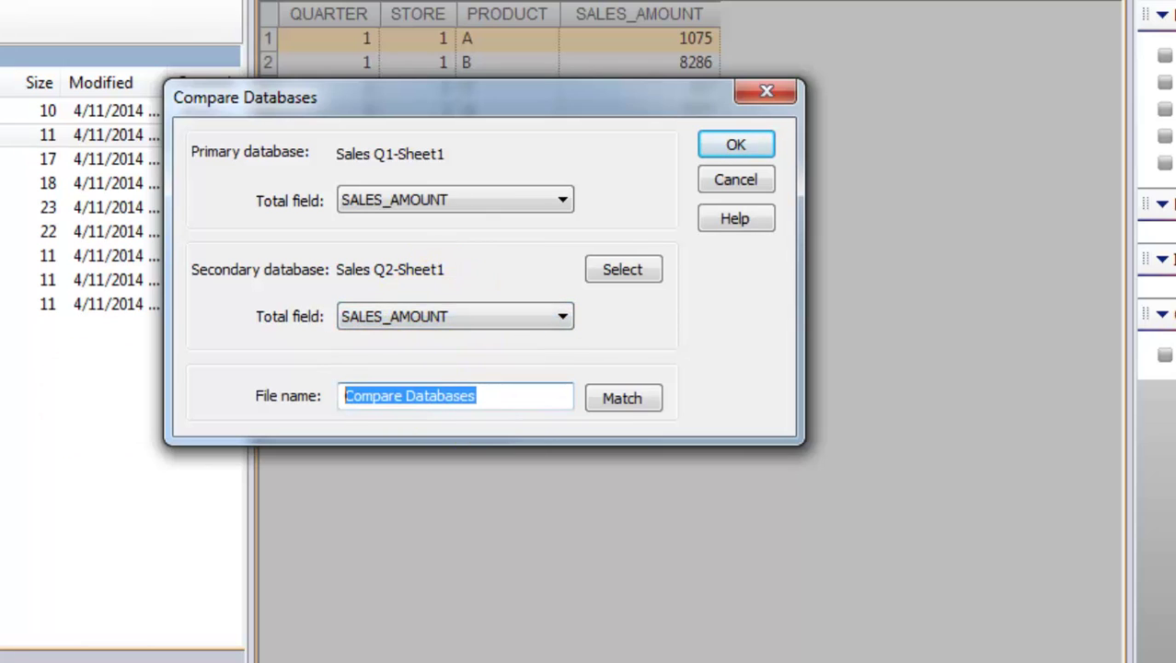
text(Sales Q)
key(shift+Tab)
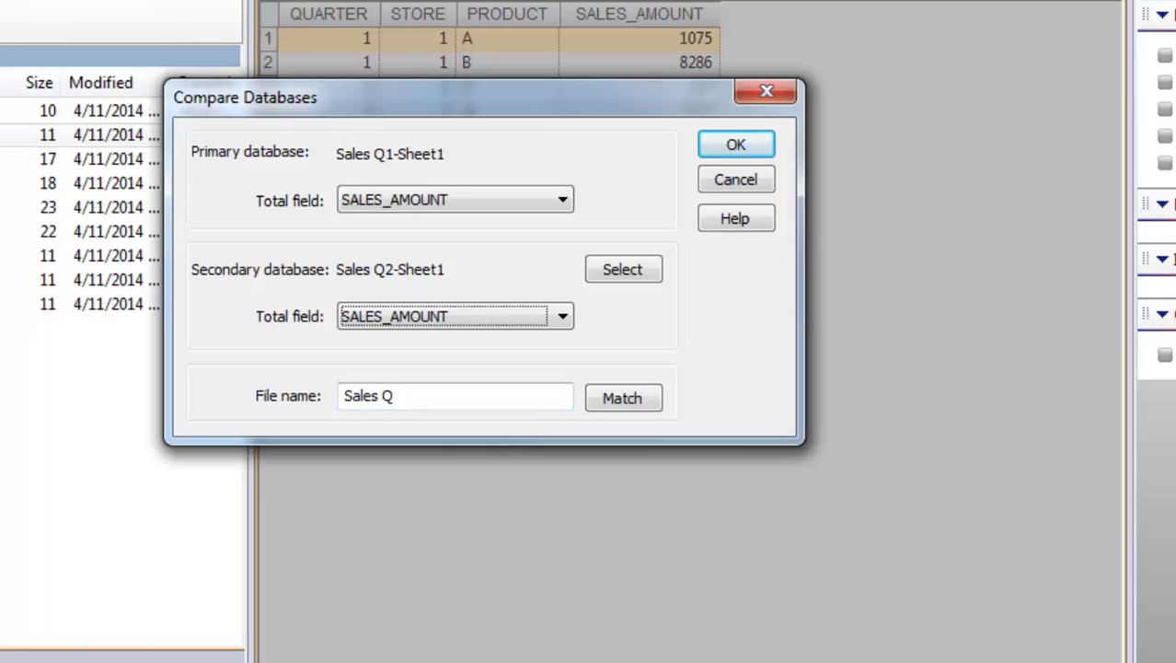
click(492, 404)
text(1)
key(Return)
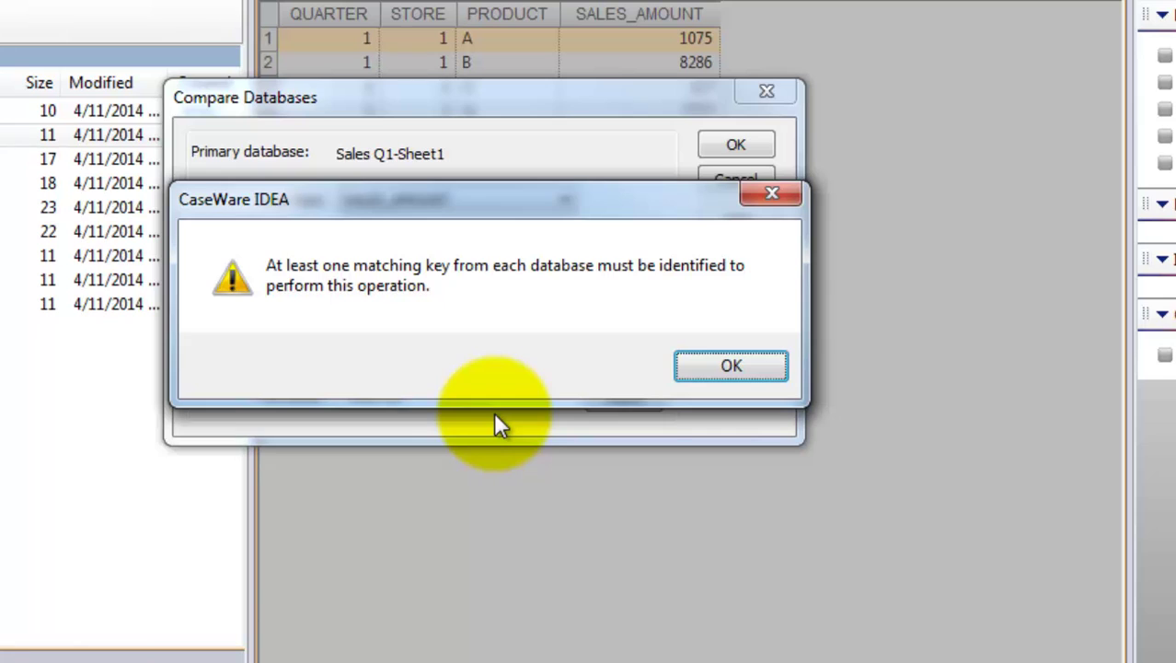
key(Return)
click(491, 403)
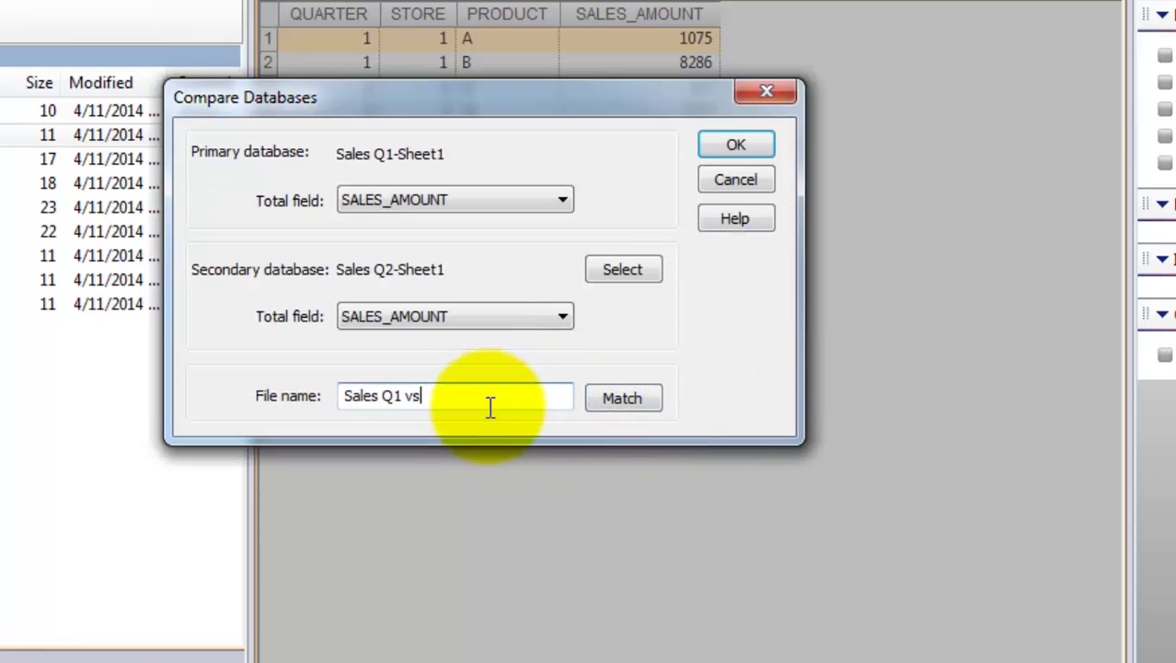
text(vs. Q2)
Set STORE as the first match key in both the primary and secondary databases, in ascending order
click(628, 398)
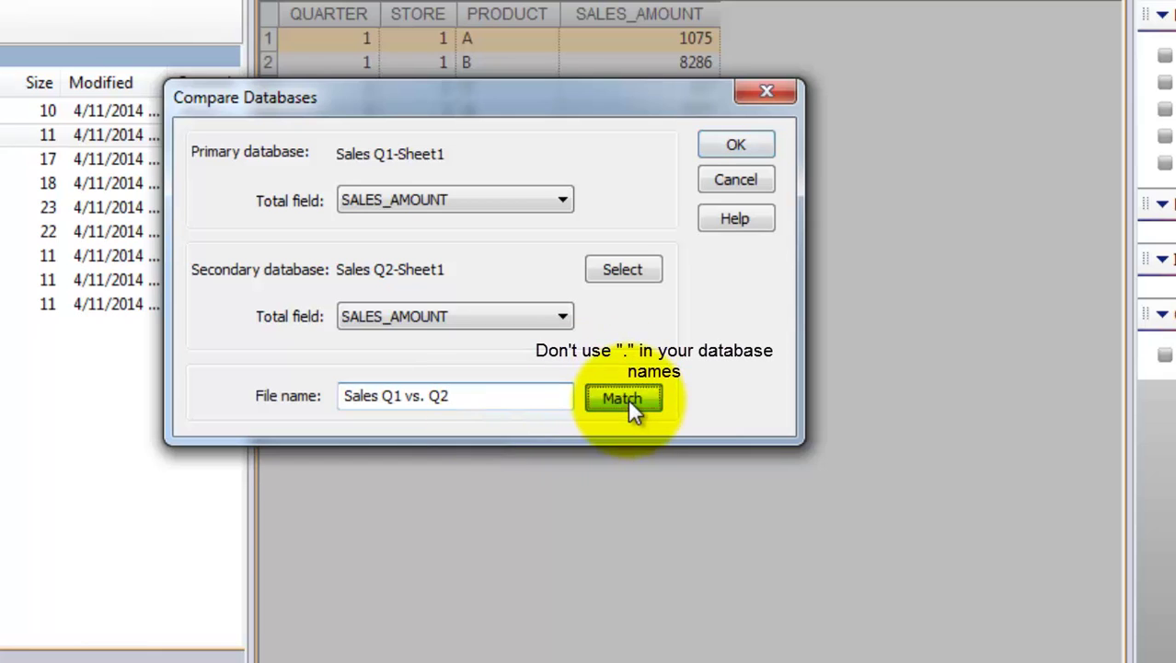
click(239, 167)
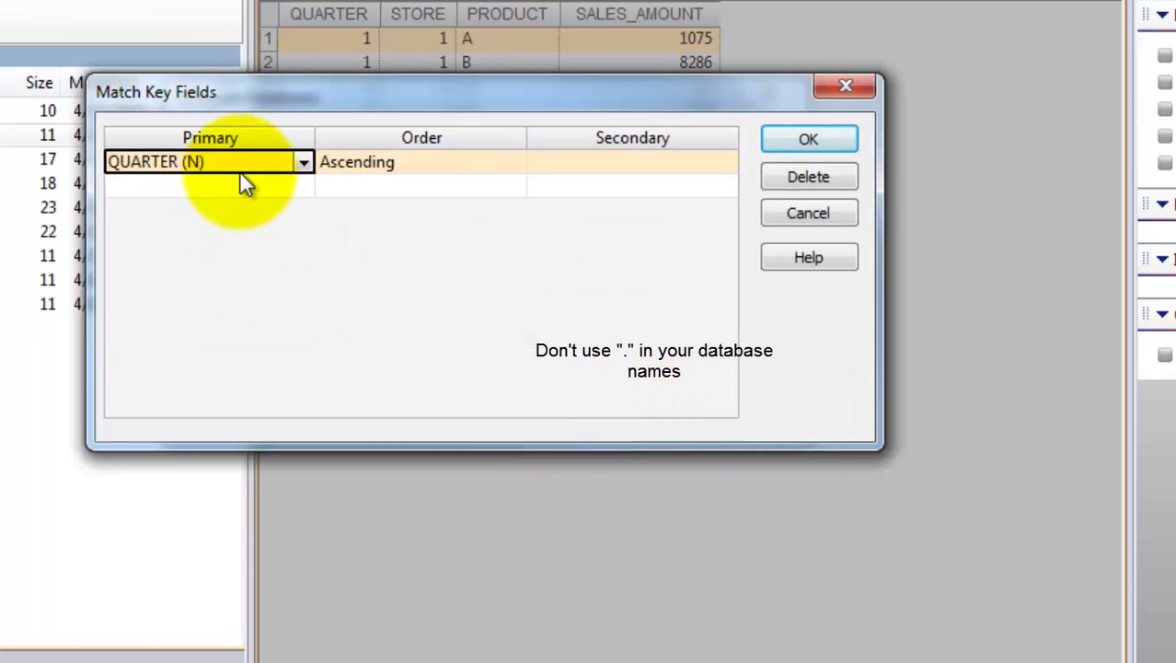
click(303, 163)
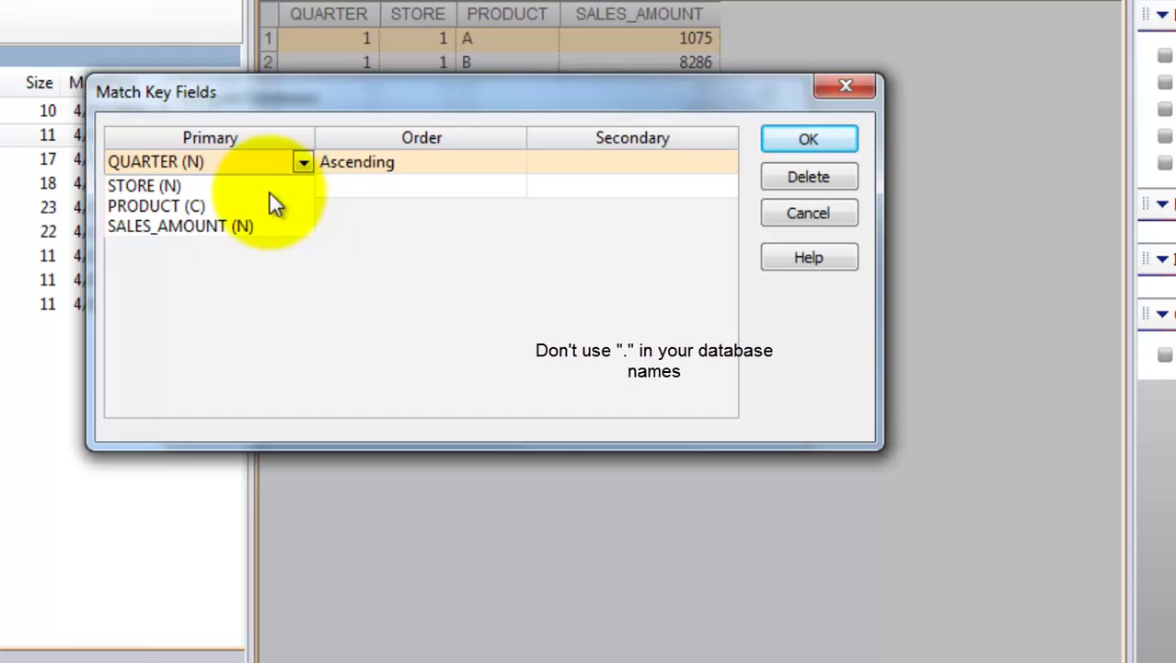
click(268, 189)
click(724, 162)
click(701, 189)
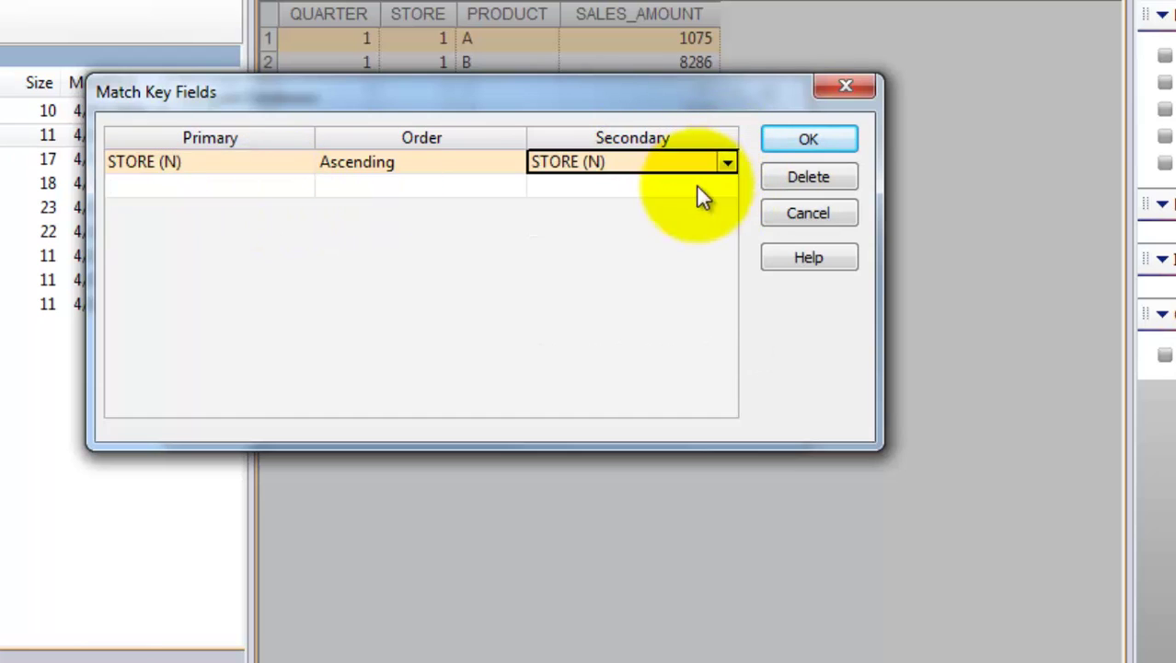
Add PRODUCT as the second match key for both databases in ascending order, and run the comparison
click(270, 188)
click(303, 187)
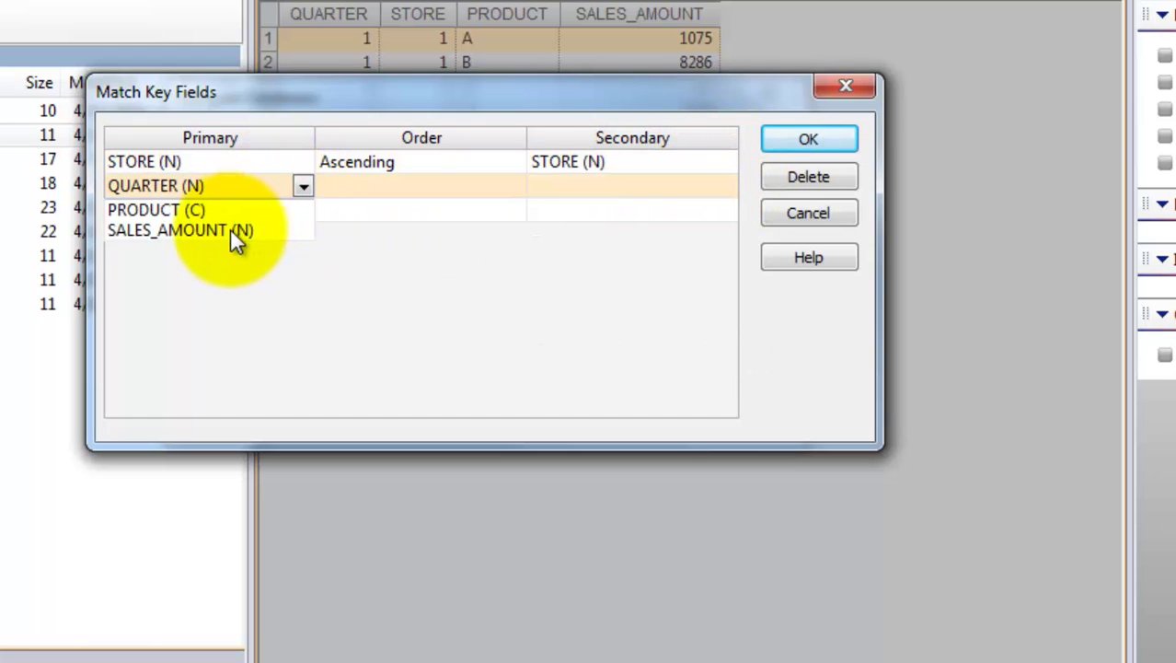
click(227, 212)
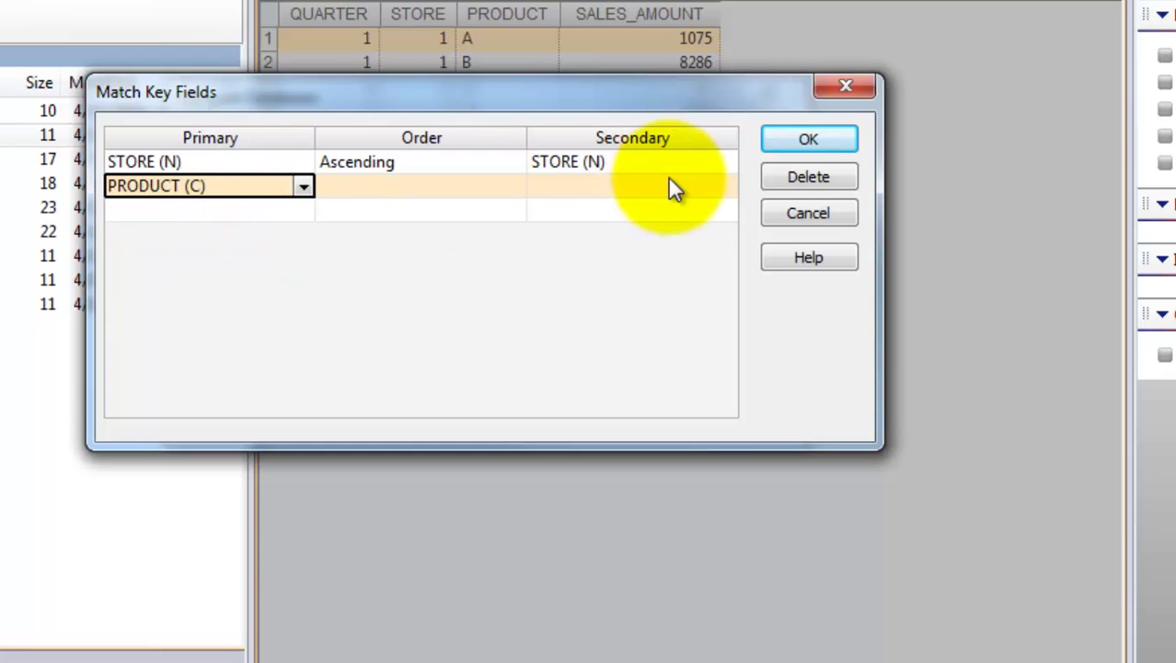
click(673, 187)
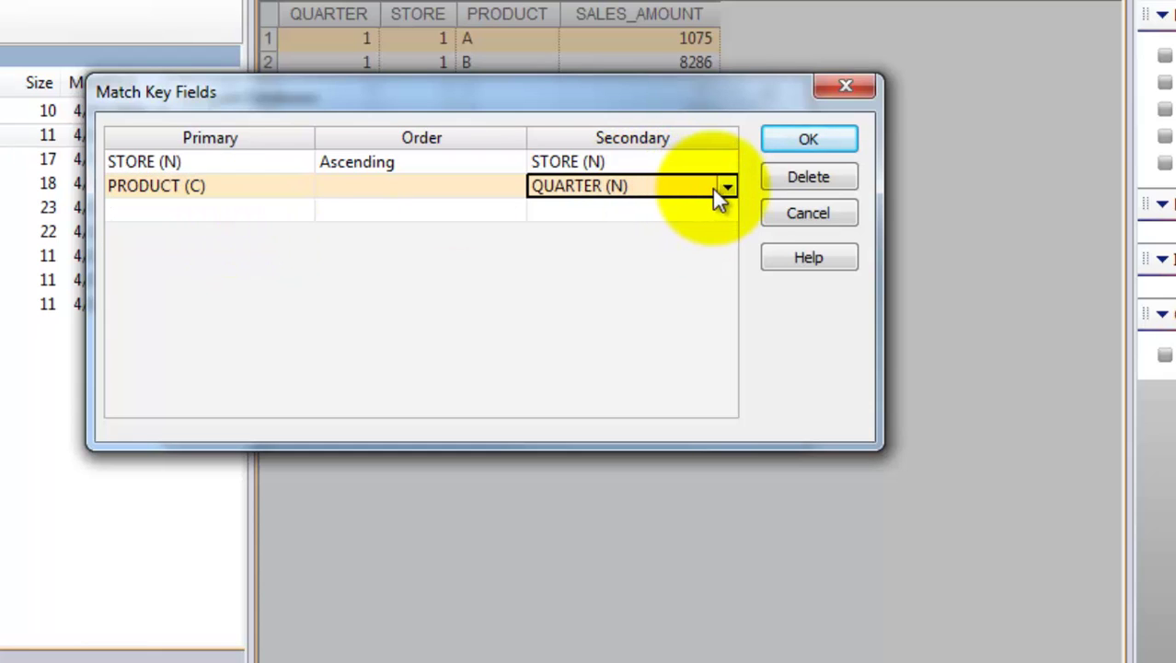
click(726, 188)
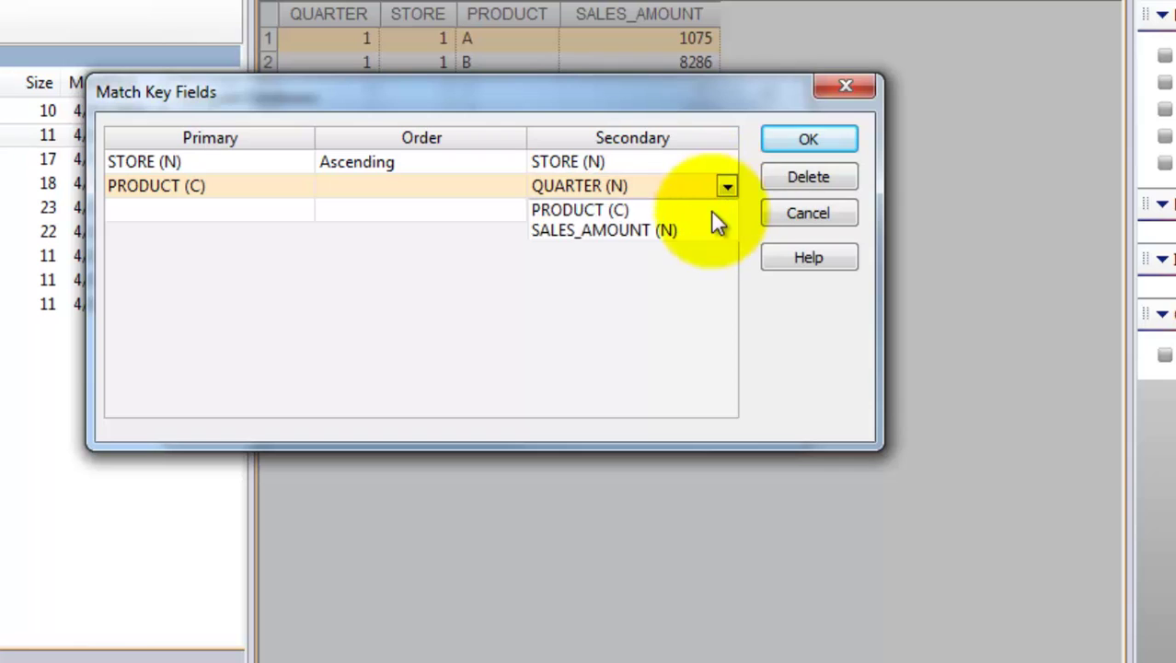
click(697, 212)
click(804, 145)
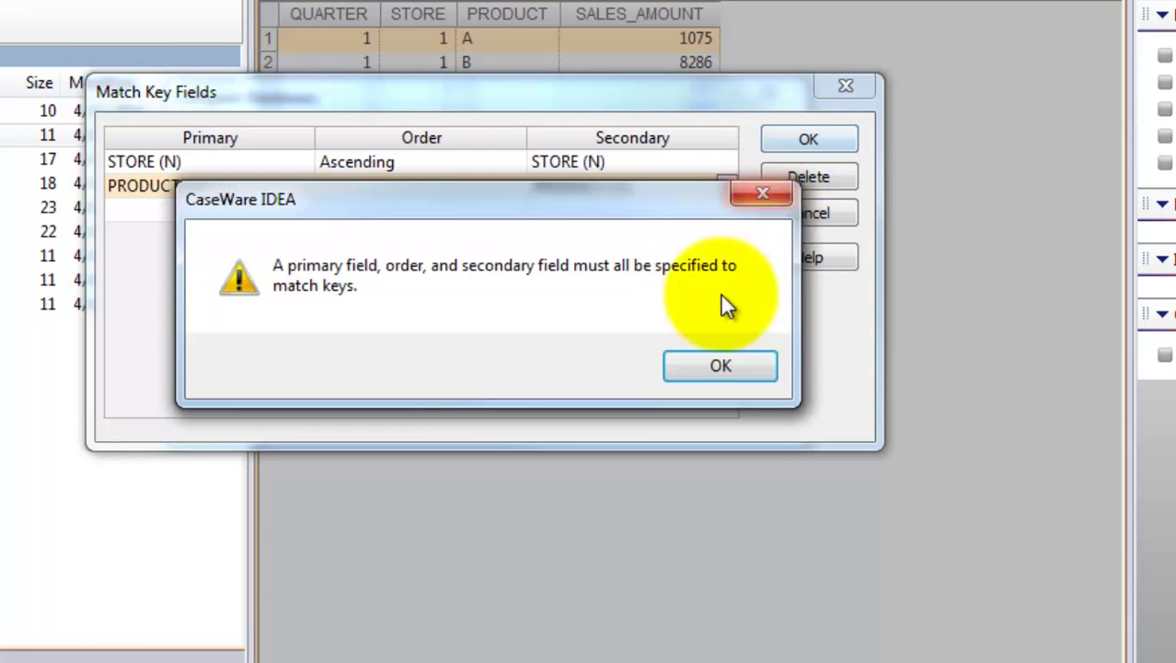
click(696, 368)
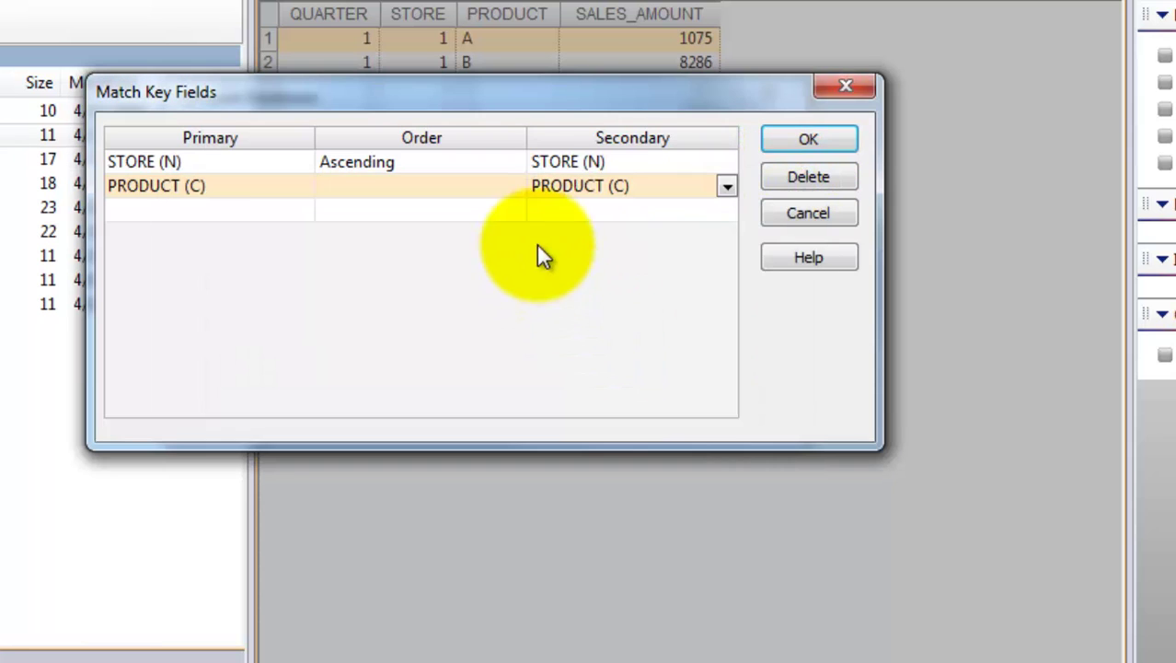
click(515, 186)
click(833, 138)
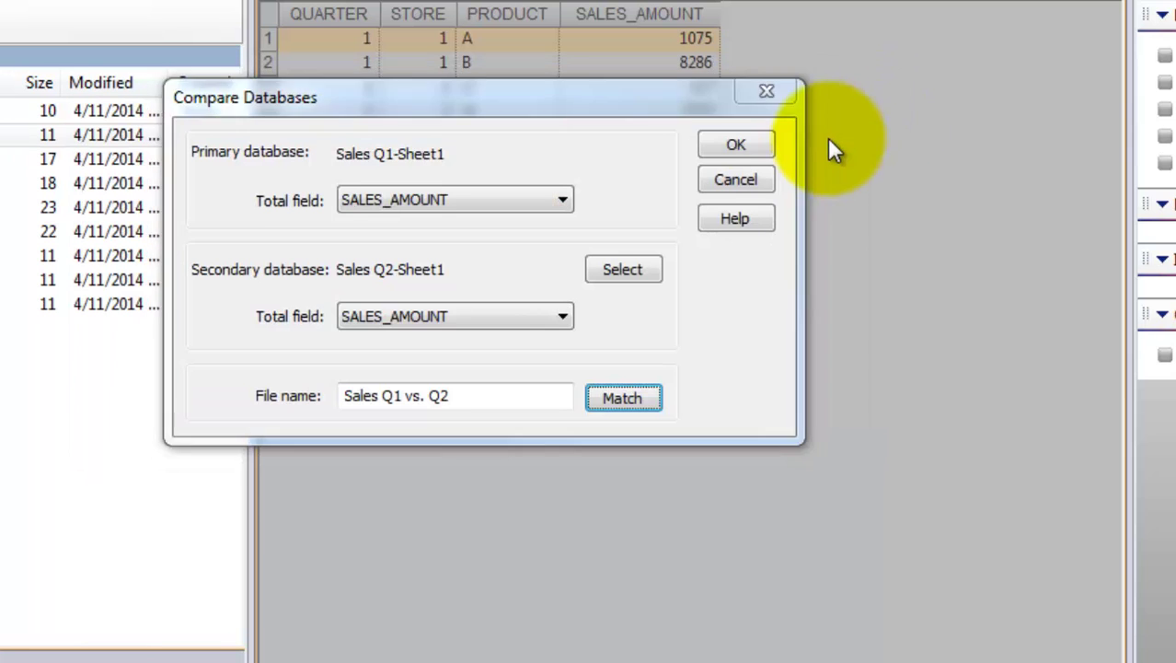
click(741, 148)
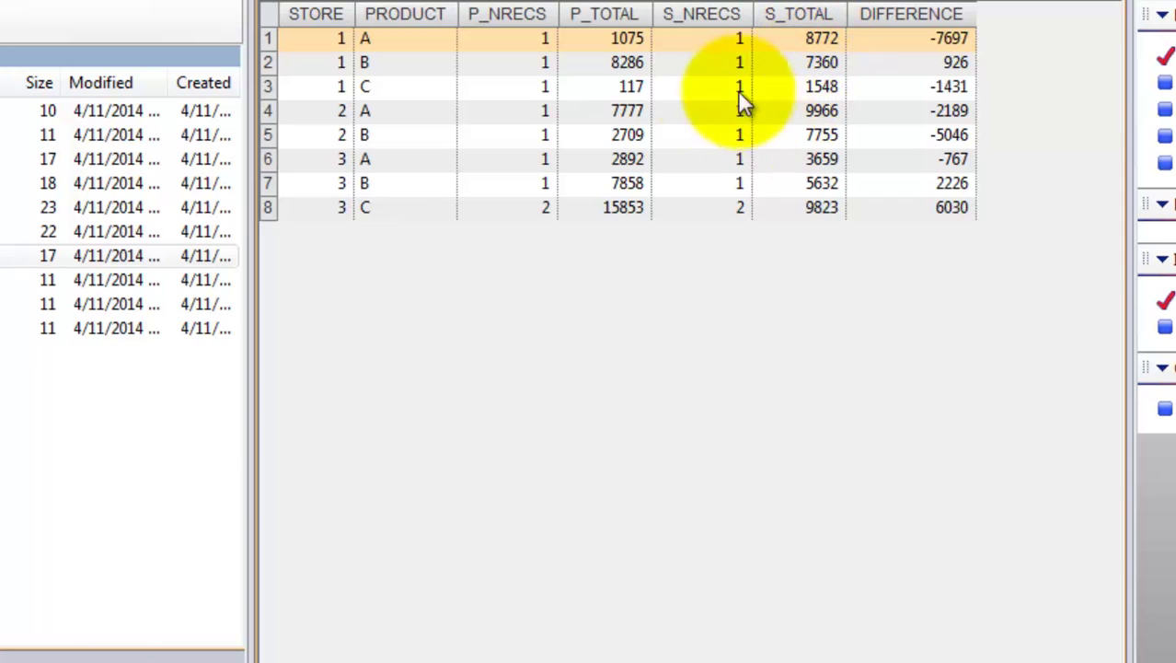
Examine the primary totals, secondary totals and DIFFERENCE column for each store and product in the comparison database
click(580, 41)
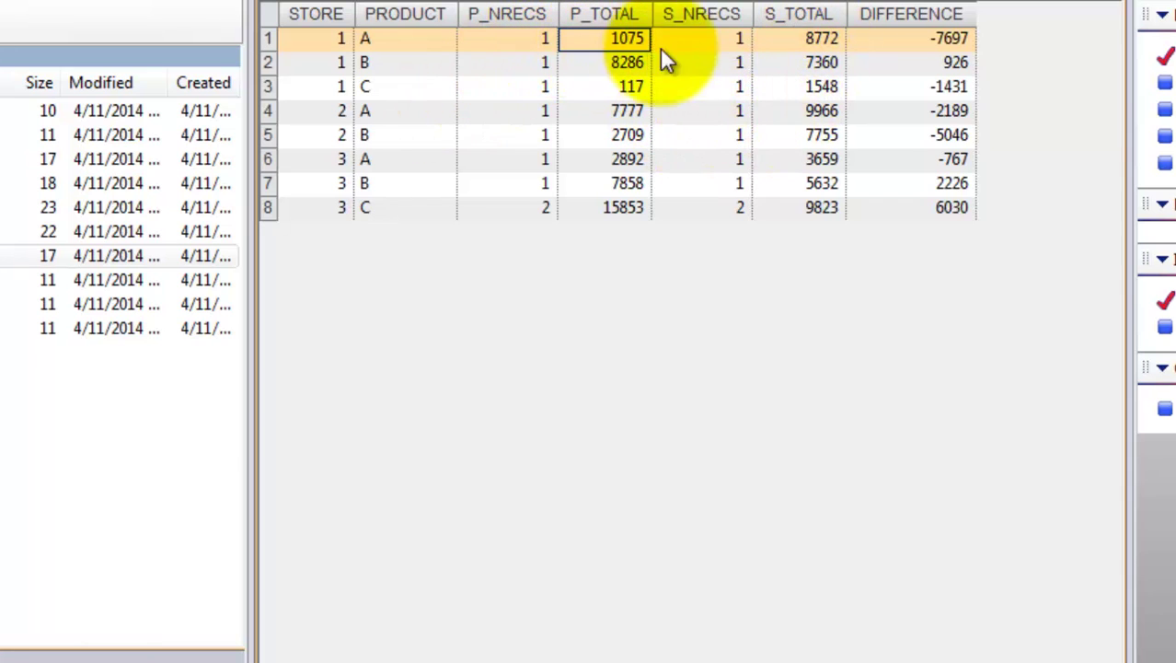
click(780, 42)
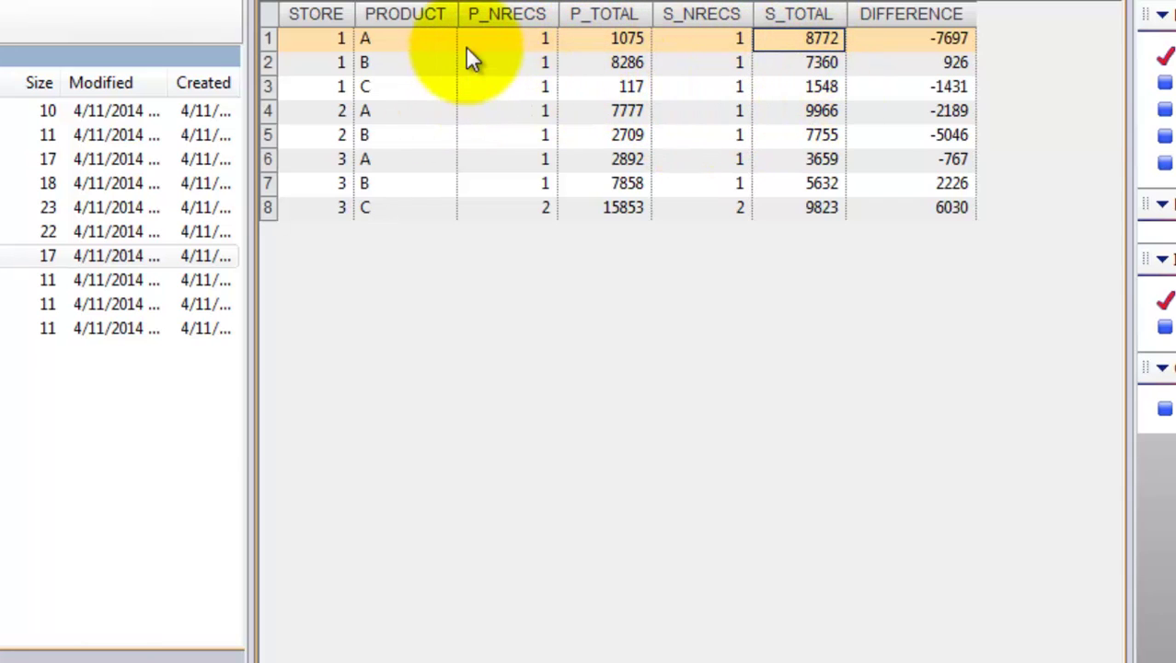
click(819, 61)
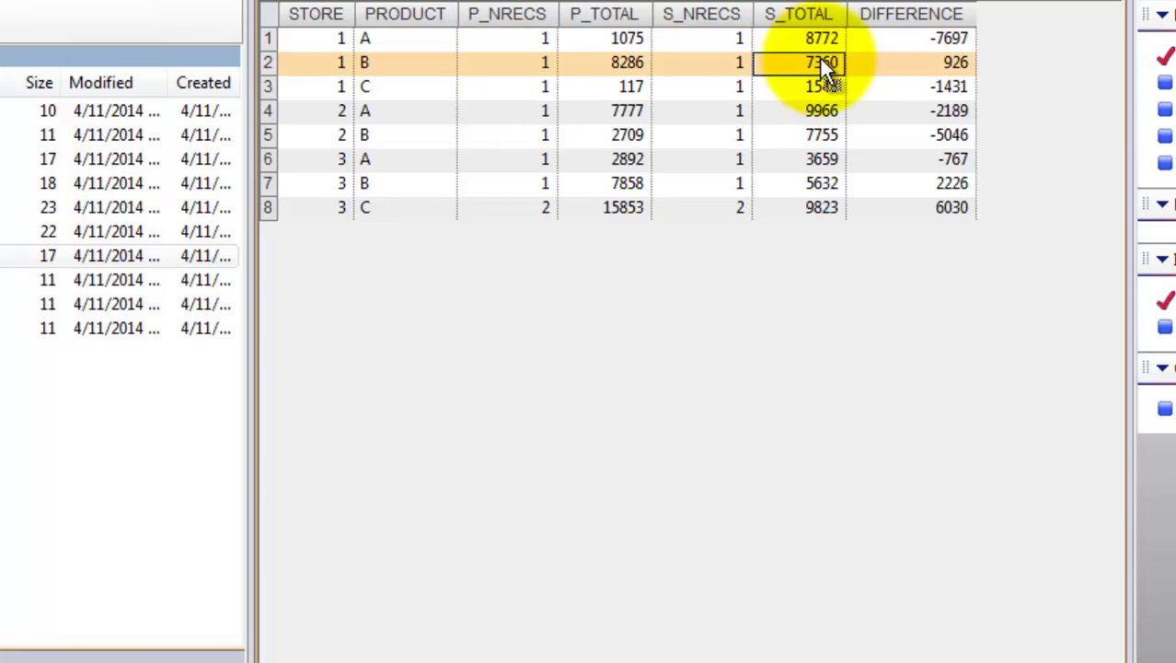
click(600, 111)
click(929, 61)
drag(925, 37, 957, 208)
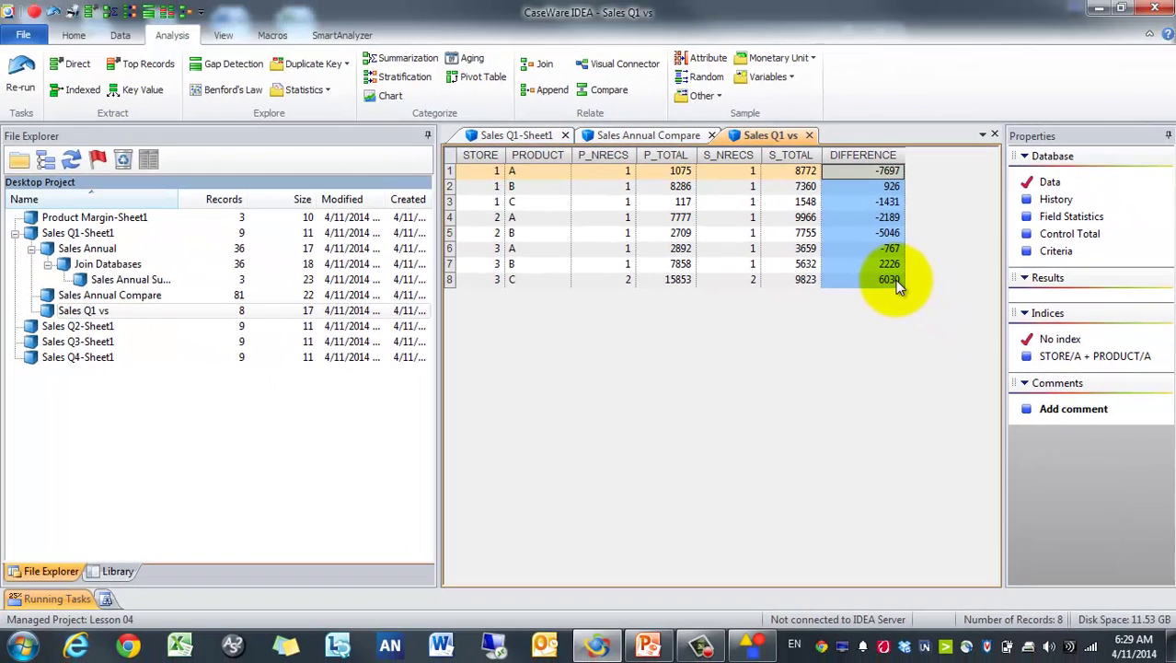
Switch to PowerPoint to view the Lesson 04 slide with the video list, and return to the comparison in IDEA
click(648, 644)
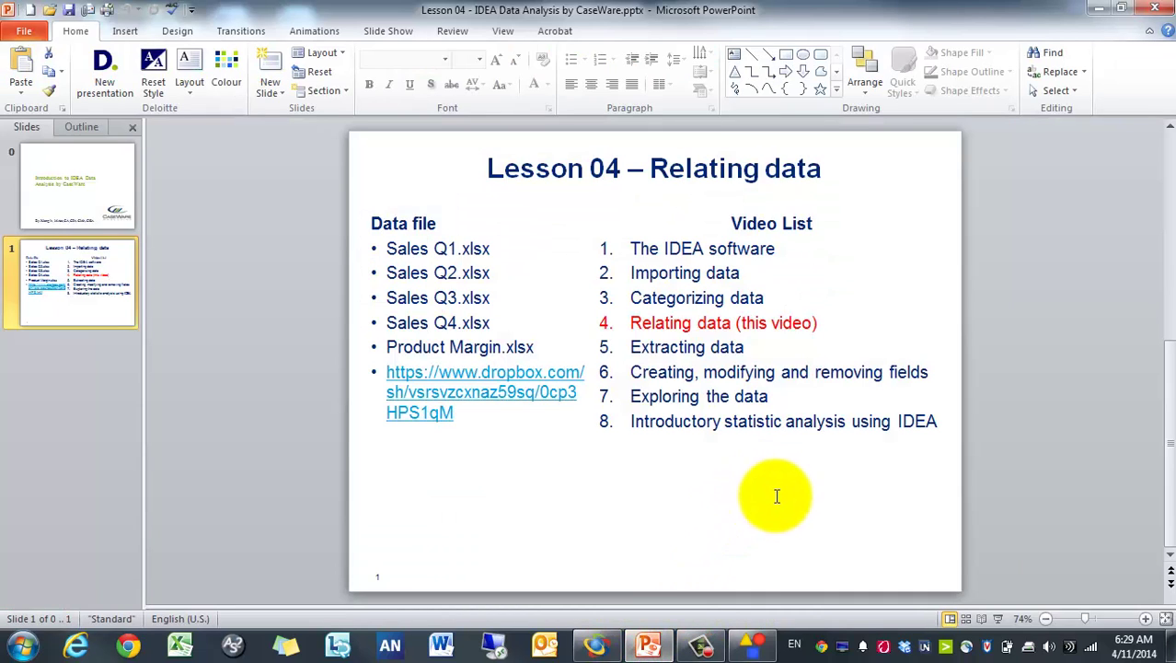
click(650, 645)
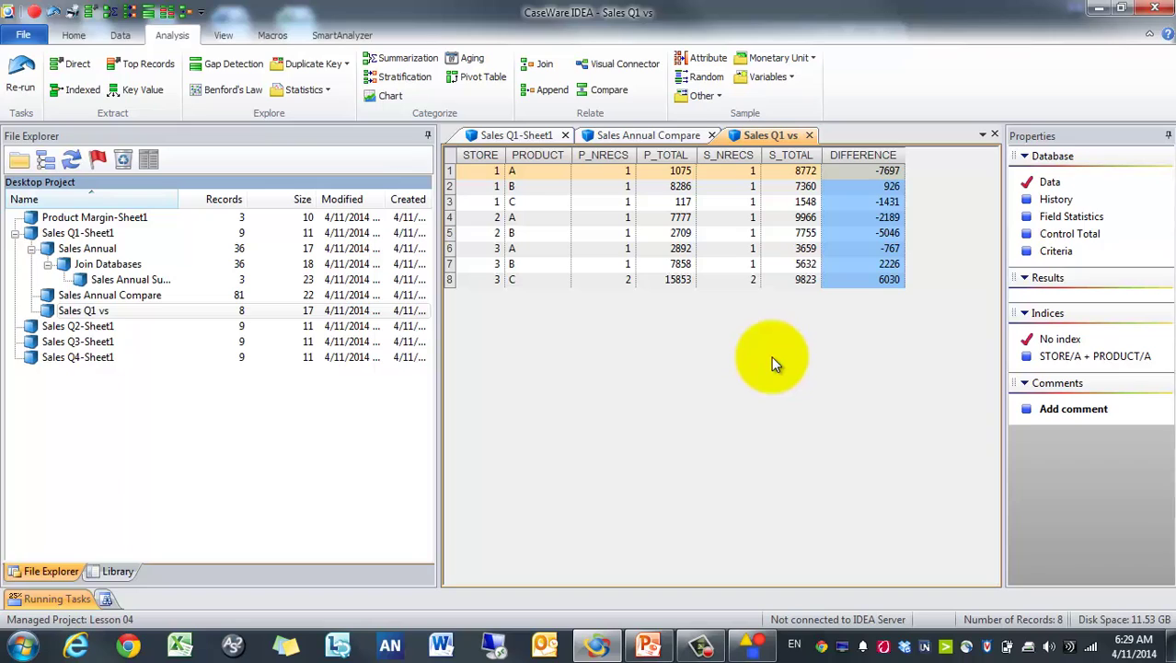